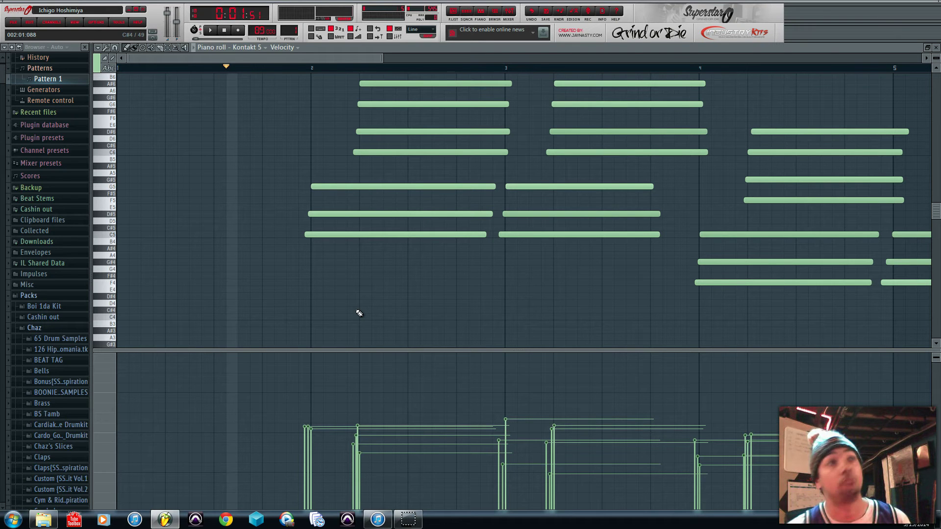
- Start Pattern 1 playing, dismiss the accidental MIDI import window, and zoom the piano roll out
{"action": "key", "text": "space"}
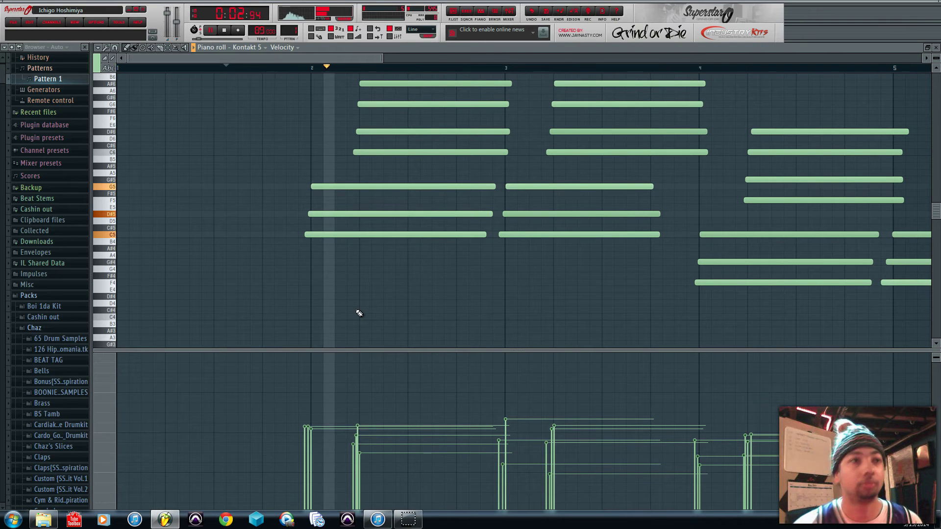
{"action": "key", "text": "ctrl+m"}
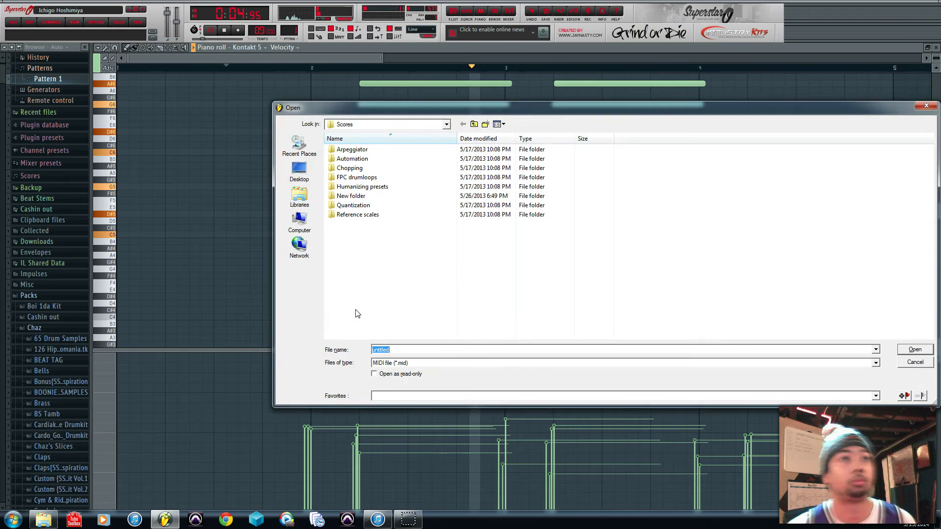
{"action": "left_click", "coordinate": [915, 362]}
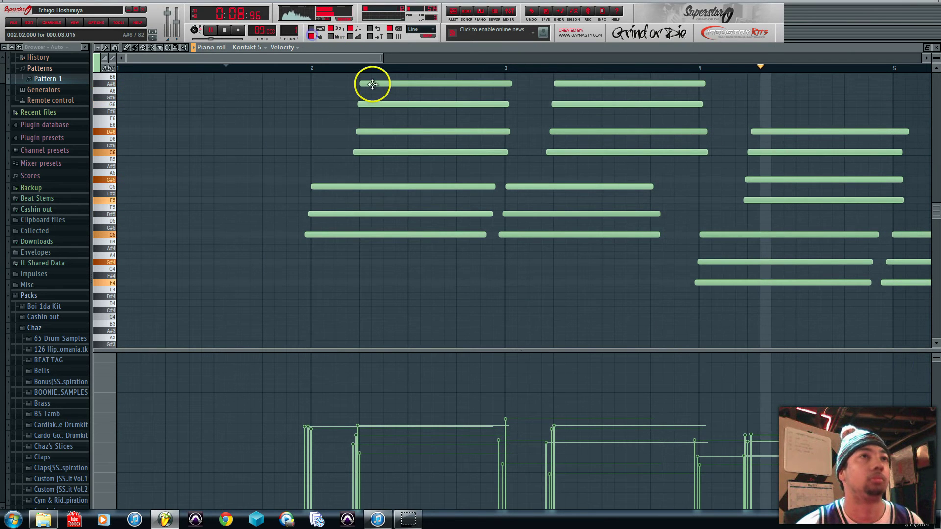
{"action": "scroll", "coordinate": [524, 260], "scroll_direction": "down", "scroll_amount": 3}
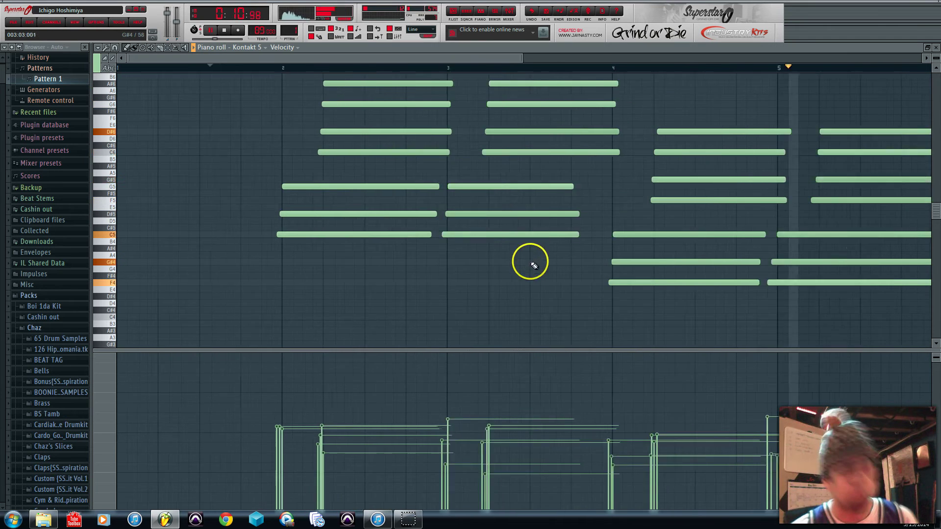
{"action": "scroll", "coordinate": [529, 321], "scroll_direction": "down", "scroll_amount": 1}
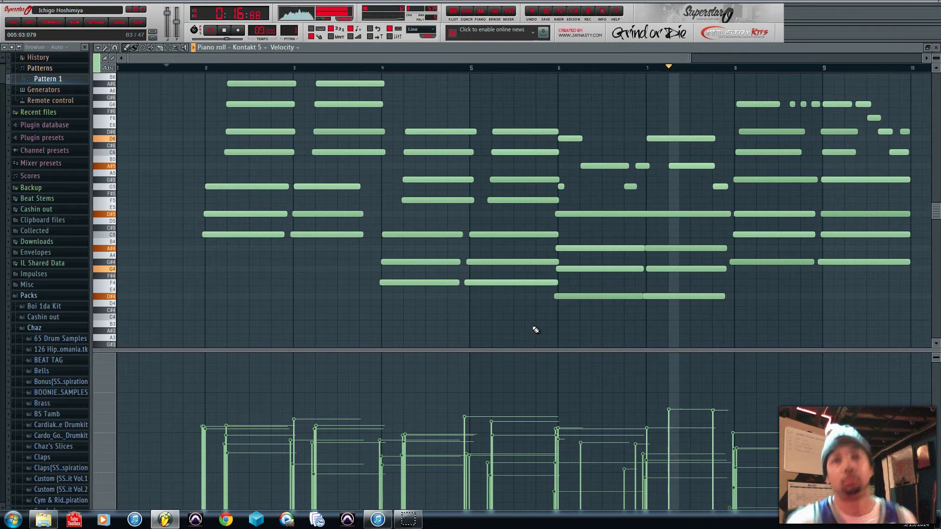
- Briefly show and hide the Mixer, then box-select the chord notes across bars 6 and 7
{"action": "left_click", "coordinate": [514, 10]}
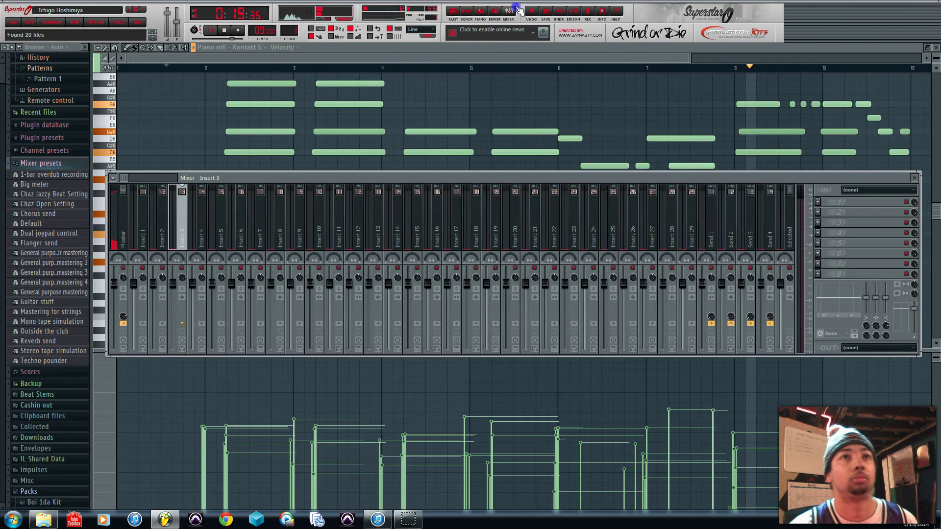
{"action": "left_click", "coordinate": [490, 54]}
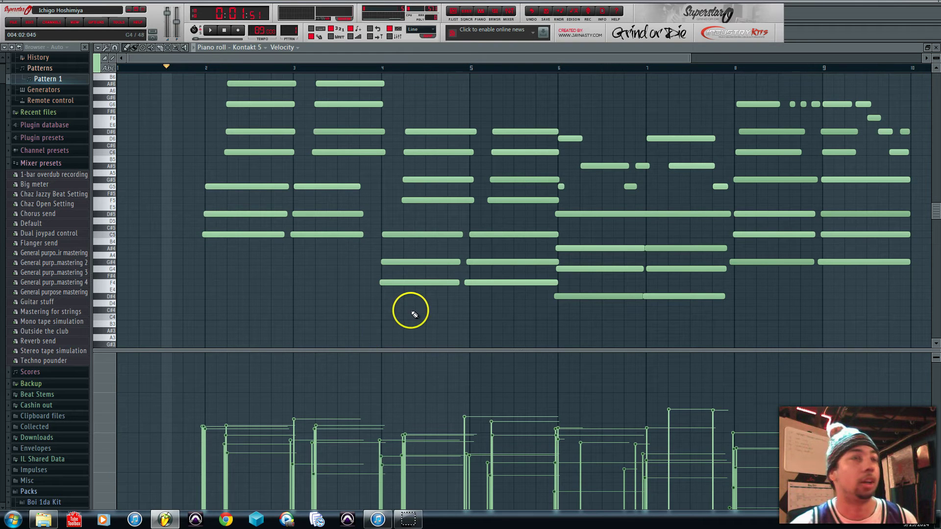
{"action": "scroll", "coordinate": [593, 319], "scroll_direction": "down", "scroll_amount": 2}
{"action": "scroll", "coordinate": [603, 317], "scroll_direction": "up", "scroll_amount": 3}
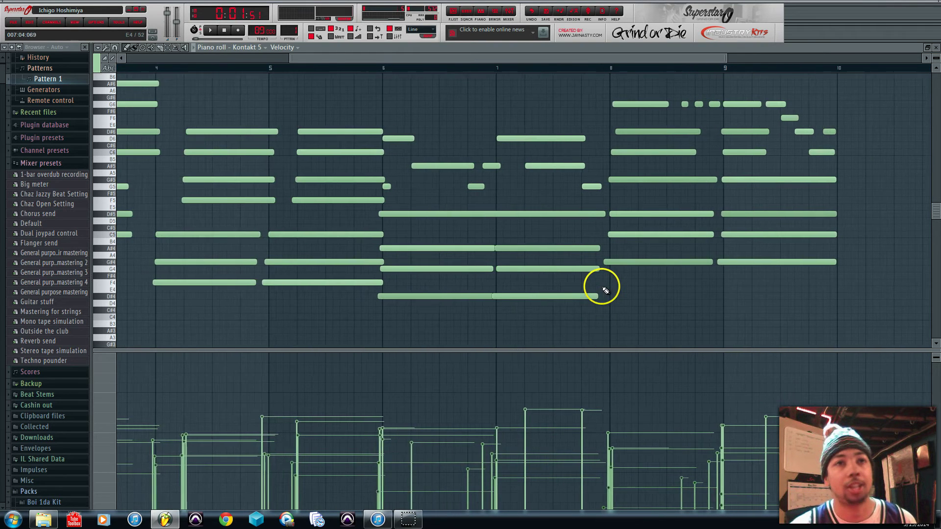
{"action": "left_click_drag", "start_coordinate": [596, 202], "coordinate": [287, 102]}
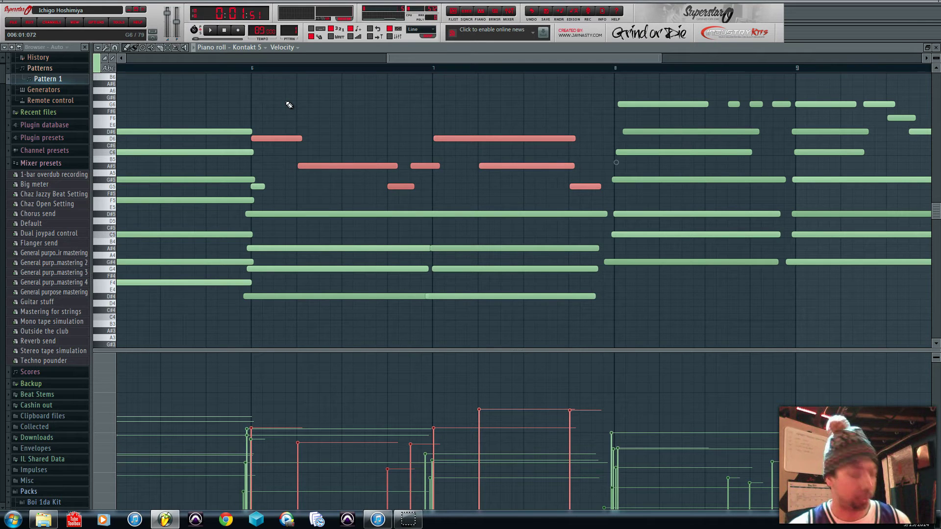
- Open the piano roll quantizer on the selected notes and set Start time strength to 73%
{"action": "key", "text": "alt+q"}
{"action": "left_click", "coordinate": [552, 260]}
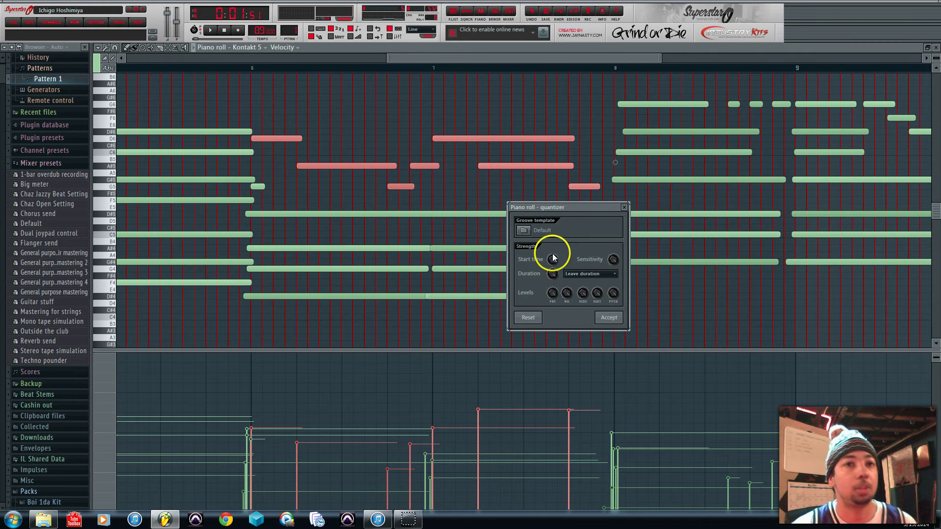
{"action": "left_click_drag", "start_coordinate": [552, 259], "coordinate": [594, 248]}
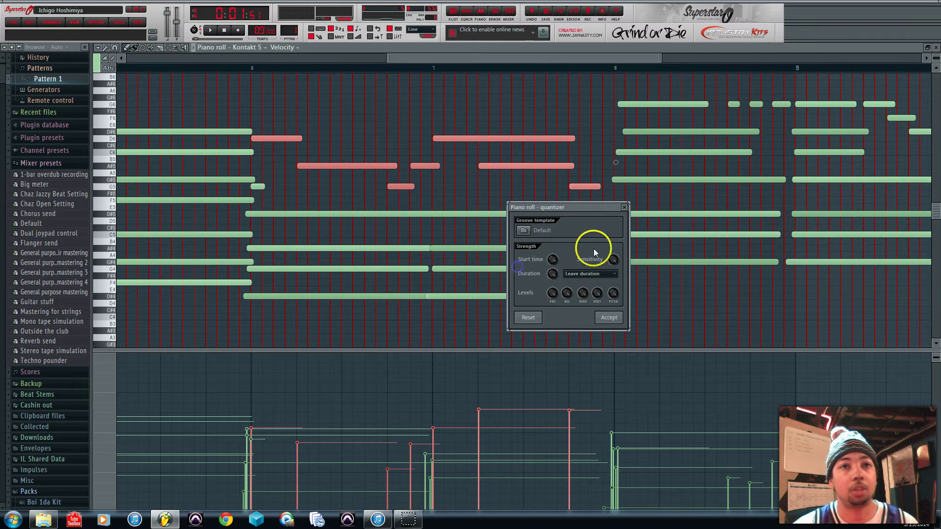
{"action": "left_click", "coordinate": [612, 261]}
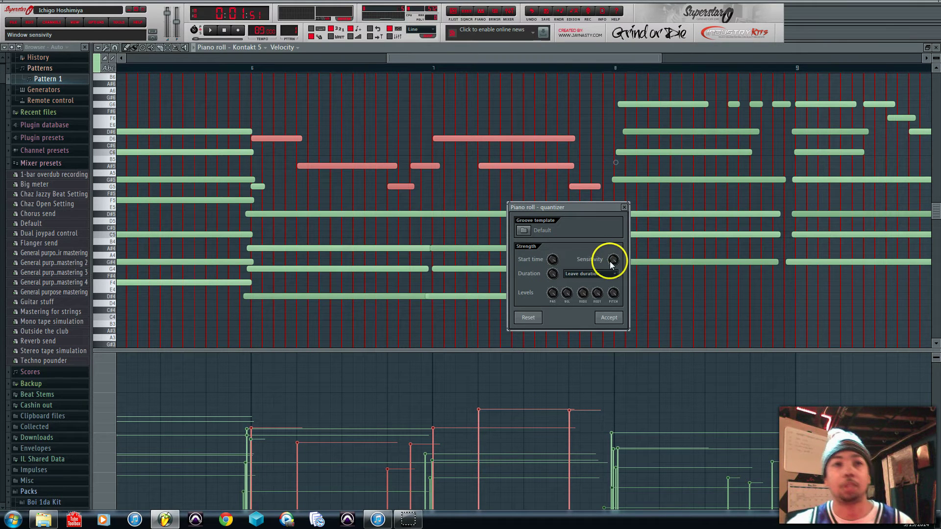
{"action": "left_click", "coordinate": [555, 268]}
{"action": "left_click_drag", "start_coordinate": [557, 266], "coordinate": [557, 266]}
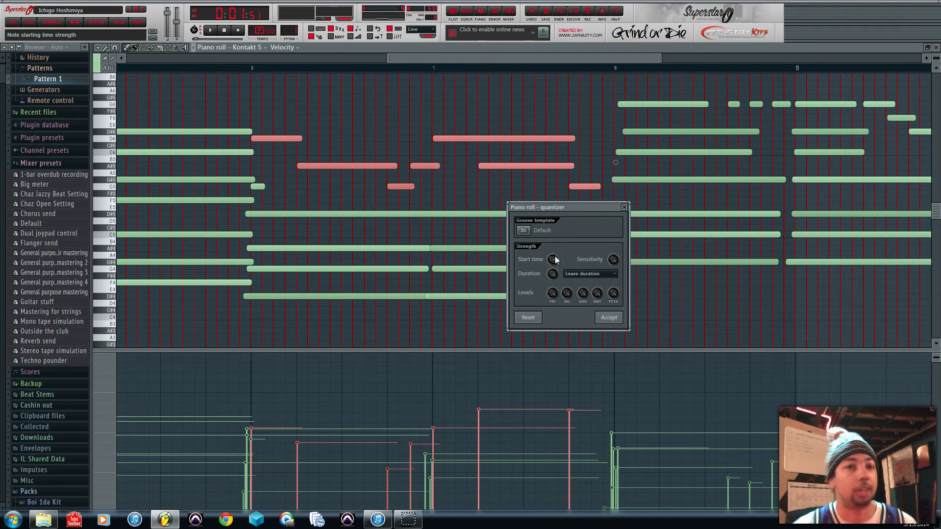
{"action": "left_click_drag", "start_coordinate": [554, 255], "coordinate": [557, 270]}
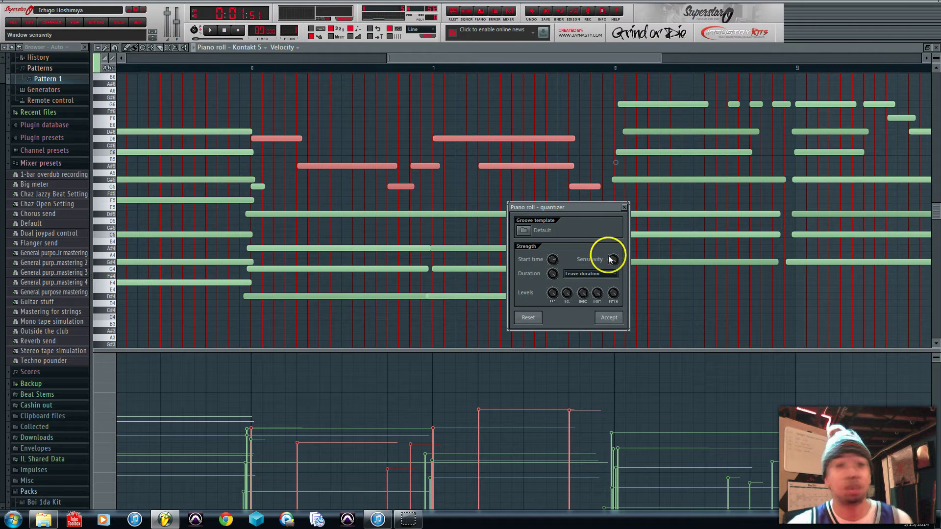
- Accept the 73% quantize on bars 6–7, then select the notes in bars 2–3
{"action": "left_click", "coordinate": [620, 320]}
{"action": "scroll", "coordinate": [474, 323], "scroll_direction": "down", "scroll_amount": 4}
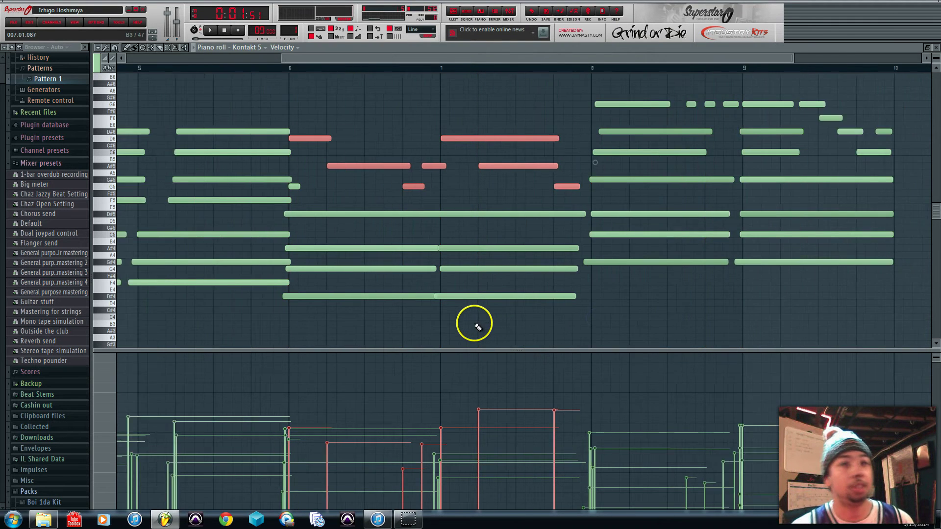
{"action": "scroll", "coordinate": [241, 309], "scroll_direction": "up", "scroll_amount": 4}
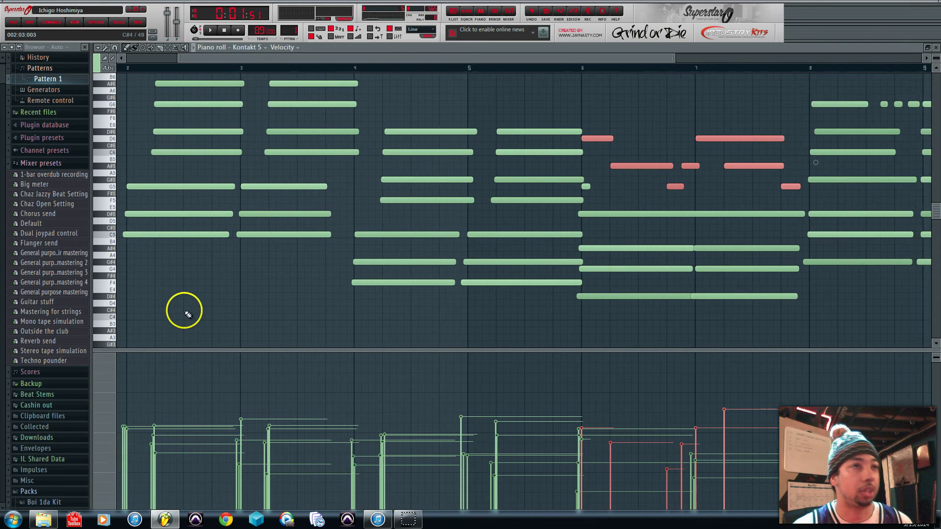
{"action": "scroll", "coordinate": [184, 311], "scroll_direction": "down", "scroll_amount": 4}
{"action": "left_click_drag", "start_coordinate": [178, 283], "coordinate": [248, 77]}
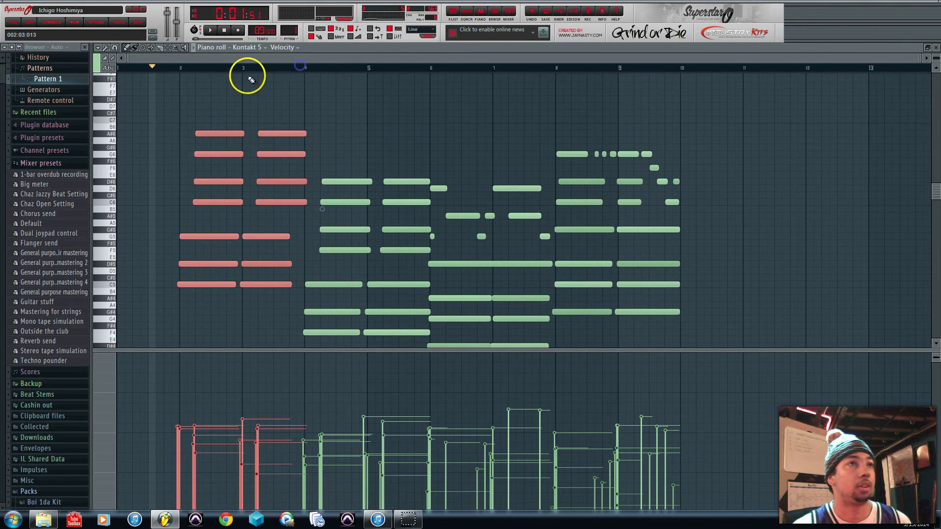
- Set a loop range over bars 2–3 and play it through once
{"action": "left_click_drag", "start_coordinate": [160, 67], "coordinate": [306, 89]}
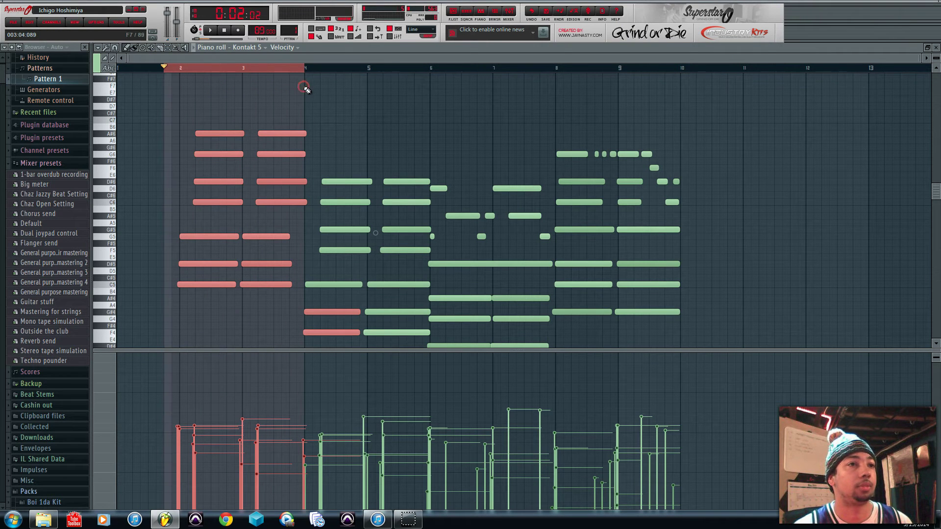
{"action": "key", "text": "space"}
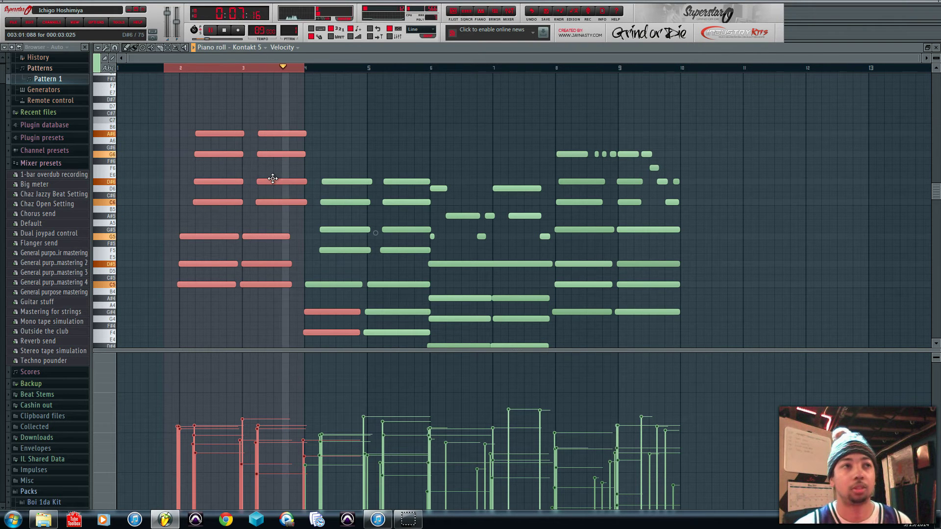
{"action": "key", "text": "space"}
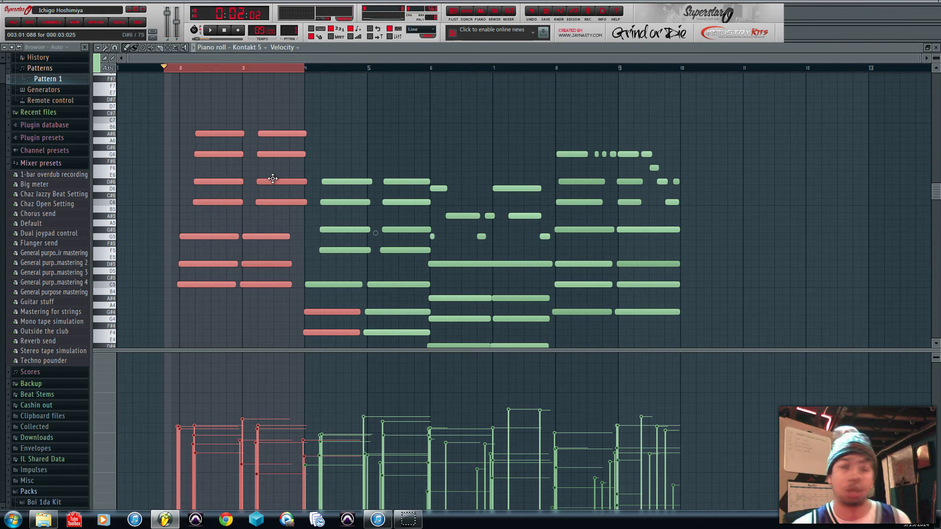
- Quantize the bar 2–3 notes at 100% start-time strength and play them back
{"action": "key", "text": "alt+q"}
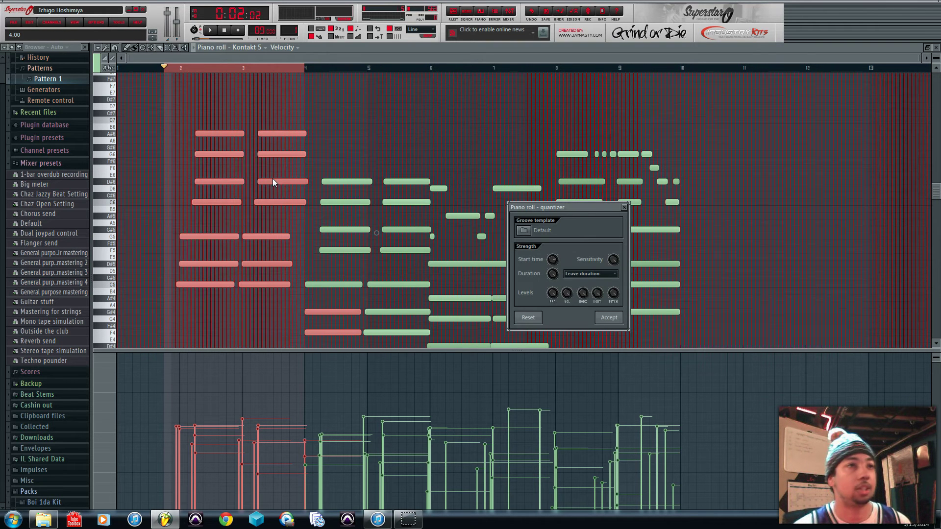
{"action": "left_click_drag", "start_coordinate": [553, 259], "coordinate": [542, 99]}
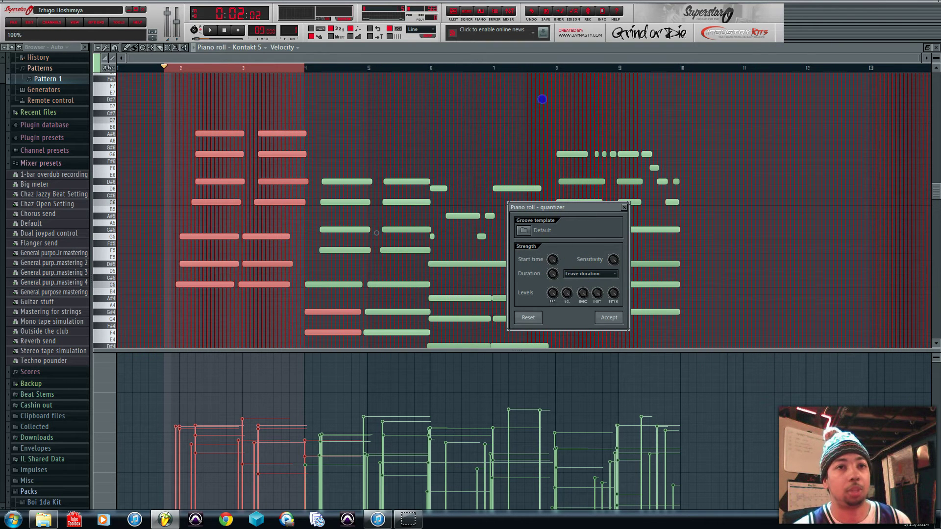
{"action": "left_click", "coordinate": [608, 318]}
{"action": "key", "text": "space"}
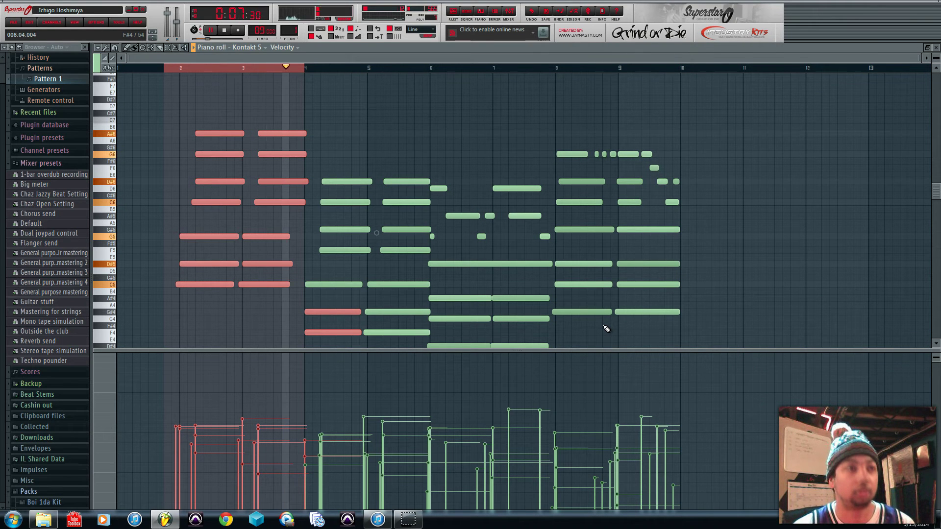
- Stop playback, undo once, zoom out, and deselect the chord notes by clicking empty space
{"action": "key", "text": "space"}
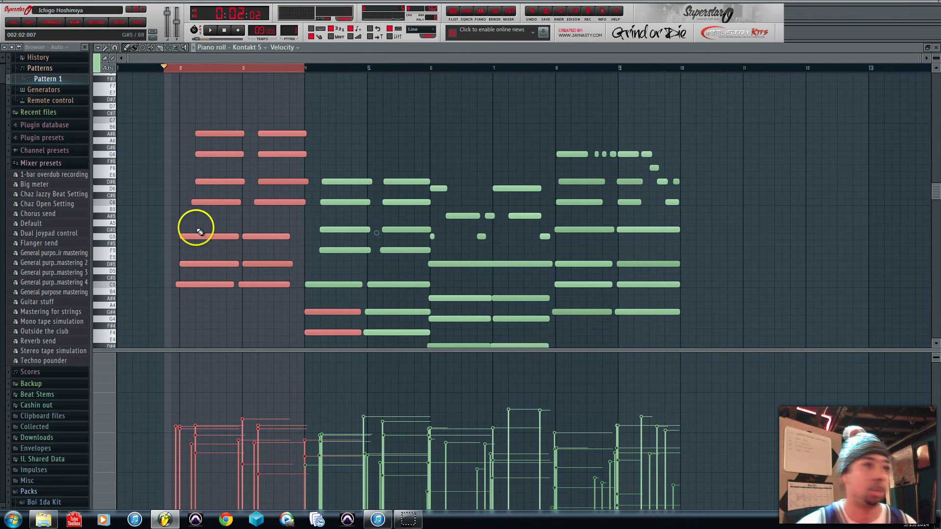
{"action": "key", "text": "ctrl+z"}
{"action": "scroll", "coordinate": [201, 232], "scroll_direction": "up", "scroll_amount": 5}
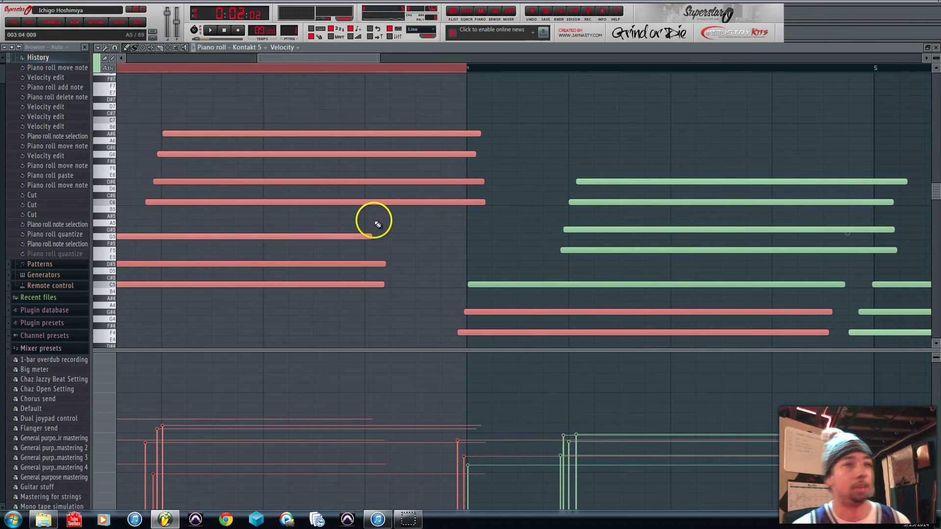
{"action": "scroll", "coordinate": [374, 223], "scroll_direction": "down", "scroll_amount": 1}
{"action": "scroll", "coordinate": [375, 221], "scroll_direction": "down", "scroll_amount": 4}
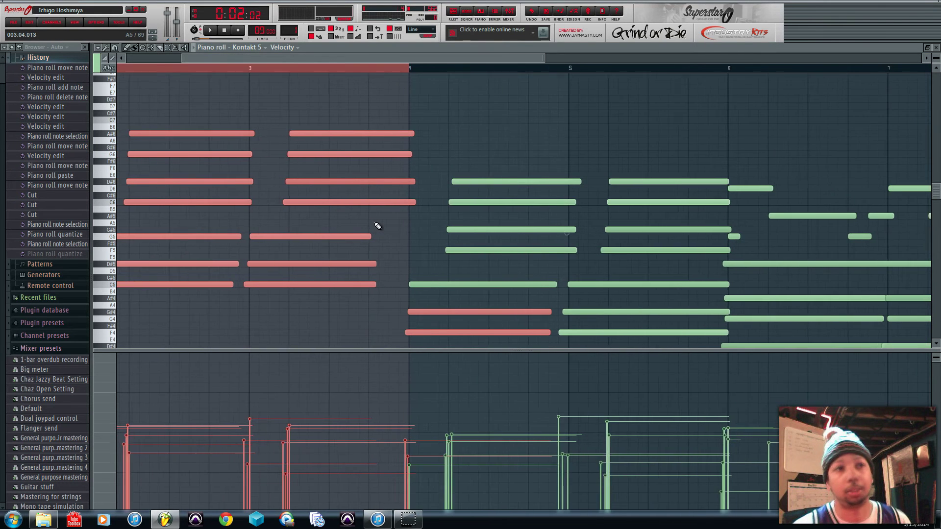
{"action": "scroll", "coordinate": [342, 263], "scroll_direction": "down", "scroll_amount": 1}
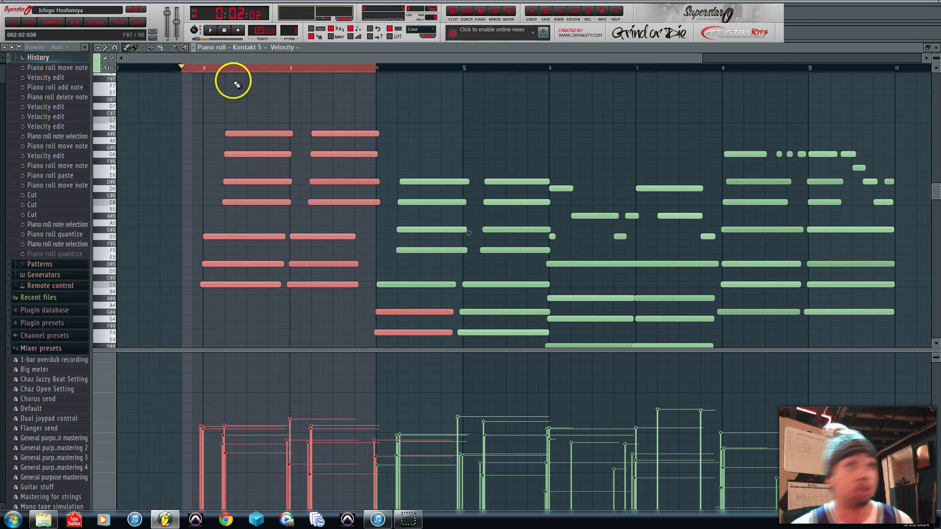
{"action": "left_click", "coordinate": [225, 69]}
{"action": "left_click", "coordinate": [225, 31]}
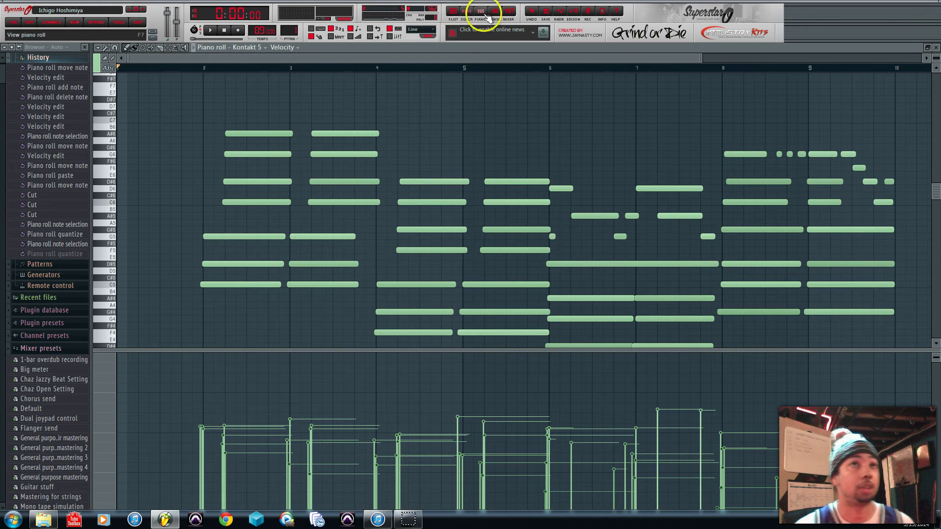
- Open the Channel Rack, select 07_snare, and start recording with a count-in
{"action": "left_click", "coordinate": [466, 11]}
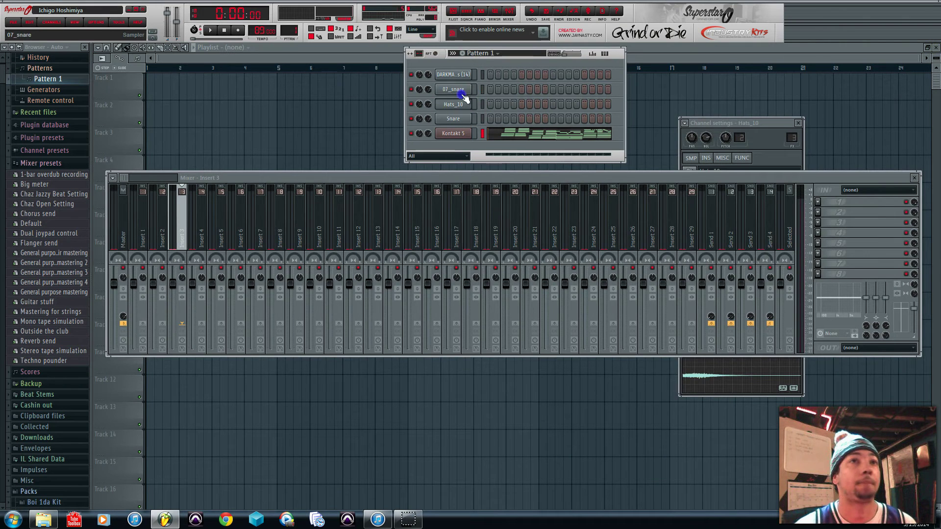
{"action": "left_click", "coordinate": [460, 91]}
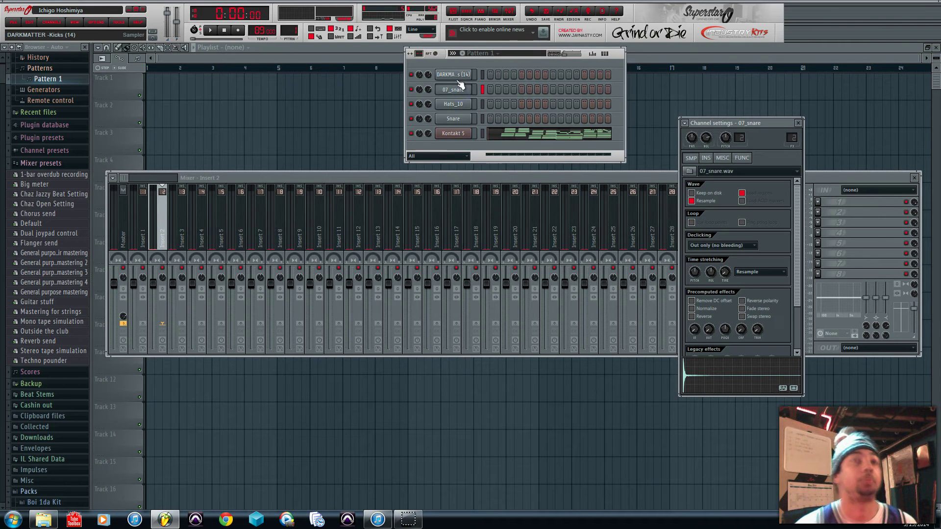
{"action": "key", "text": "space"}
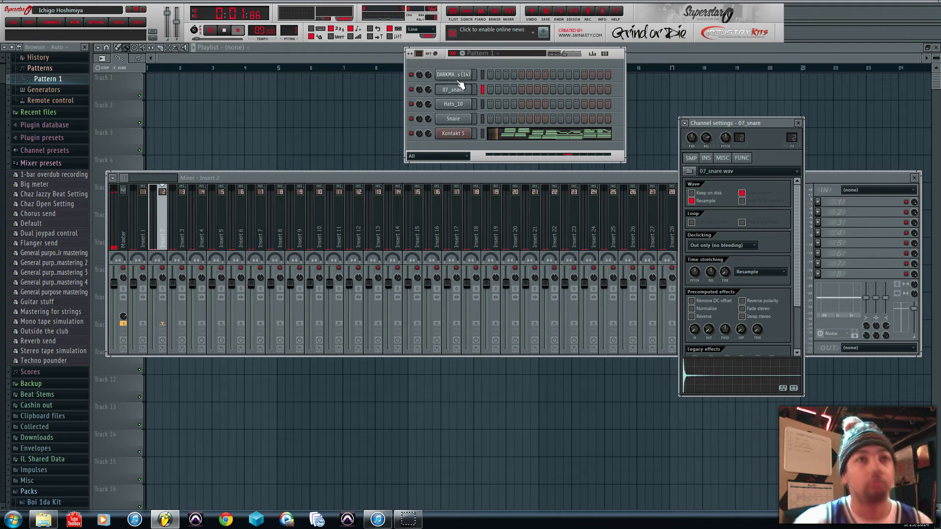
- Tap ten snare hits into the recording in time on the 07_snare channel
{"action": "left_click", "coordinate": [459, 86]}
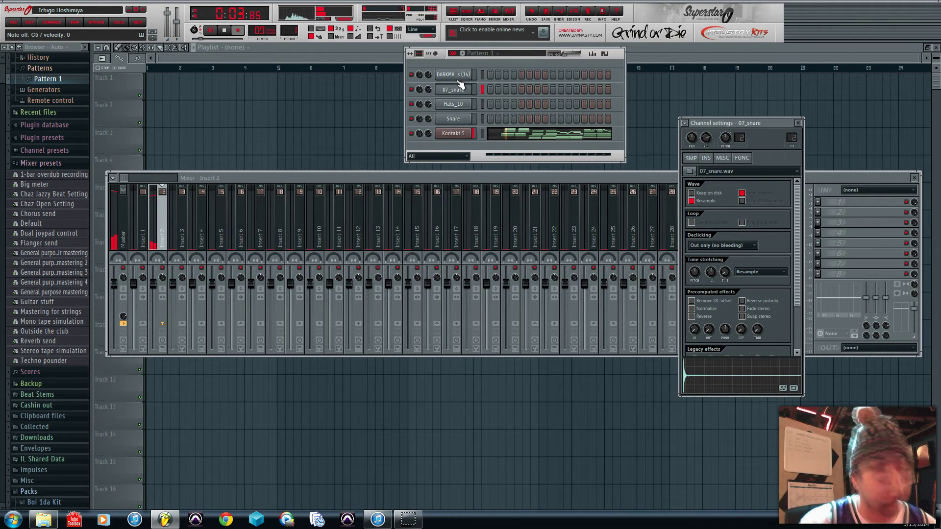
{"action": "left_click", "coordinate": [460, 85]}
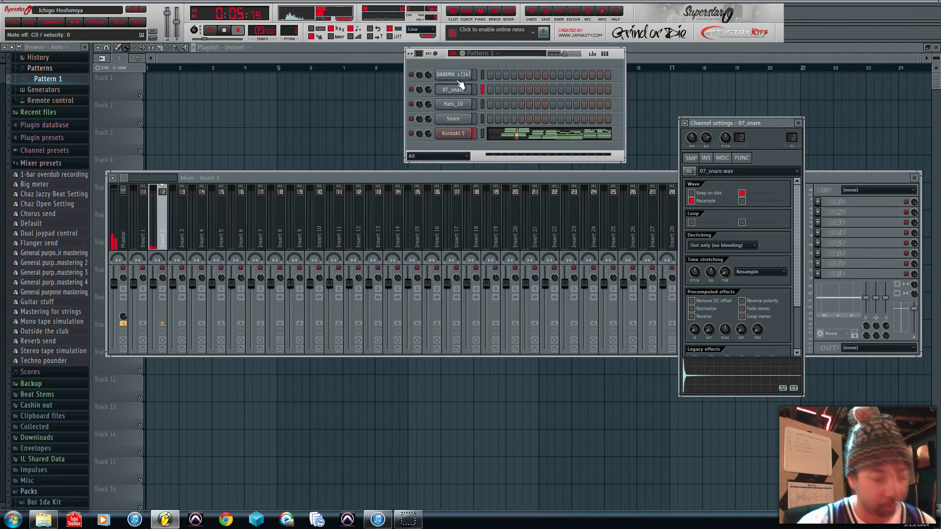
{"action": "left_click", "coordinate": [459, 86]}
{"action": "left_click", "coordinate": [460, 86]}
{"action": "left_click", "coordinate": [459, 85]}
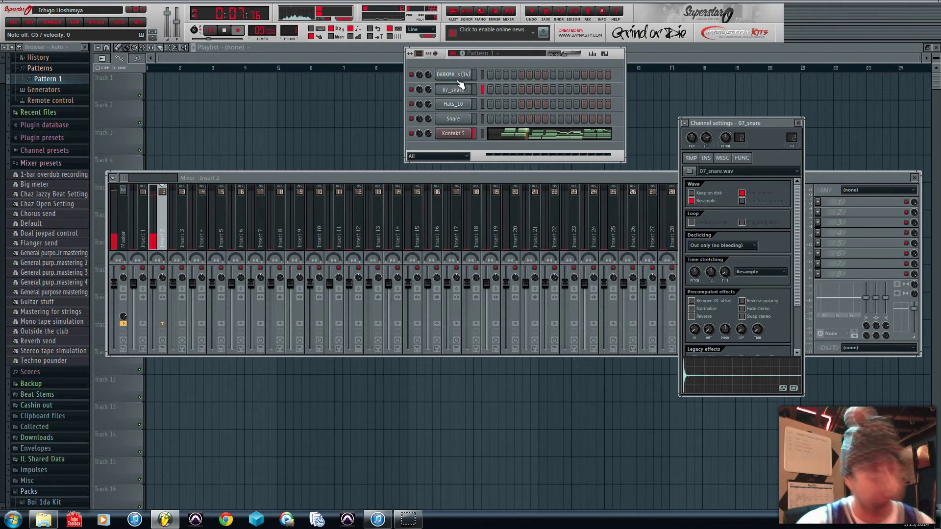
{"action": "left_click", "coordinate": [460, 86]}
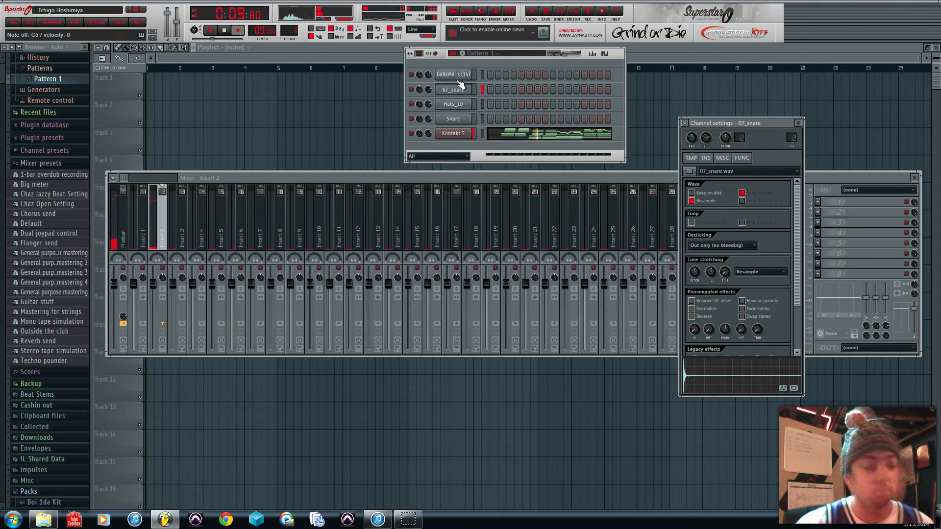
{"action": "left_click", "coordinate": [460, 85]}
{"action": "left_click", "coordinate": [460, 86]}
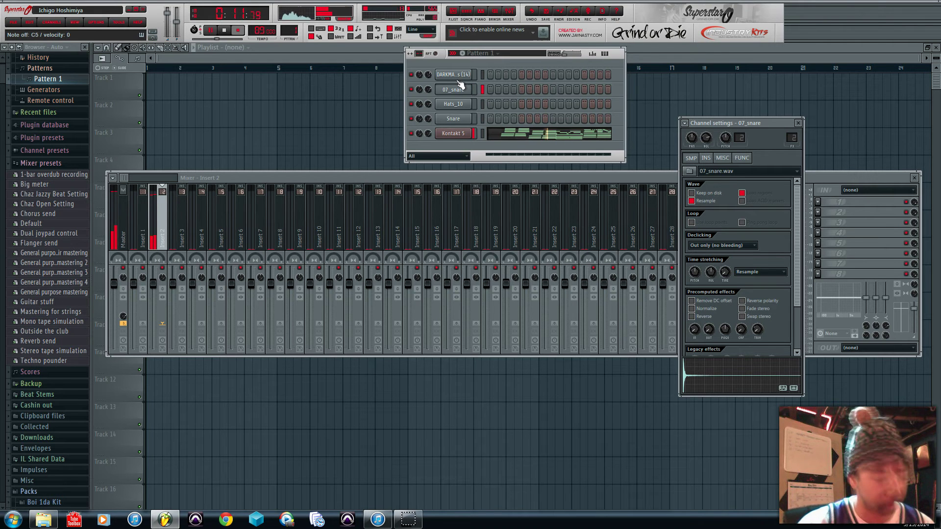
{"action": "left_click", "coordinate": [459, 85]}
{"action": "left_click", "coordinate": [459, 86]}
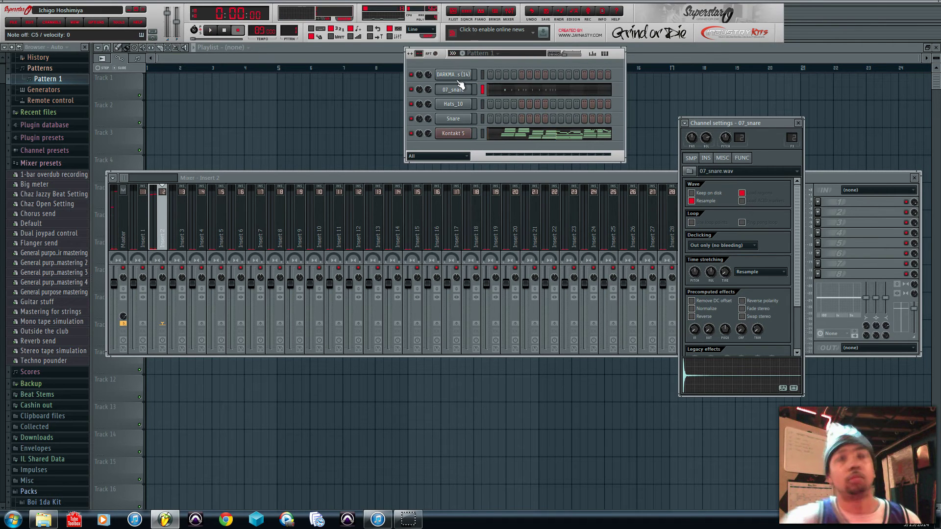
- Quantize the recorded 07_snare hits and nudge the first hit slightly later
{"action": "left_click", "coordinate": [498, 89]}
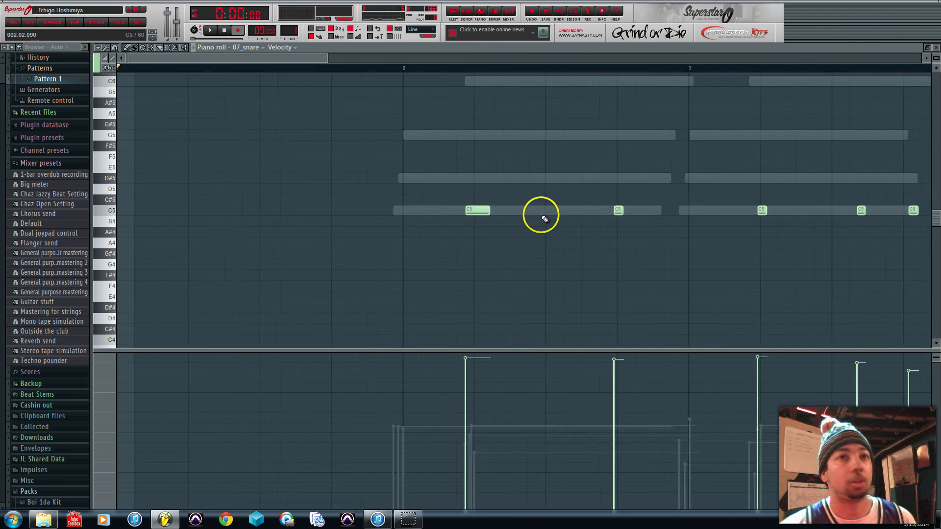
{"action": "key", "text": "alt+q"}
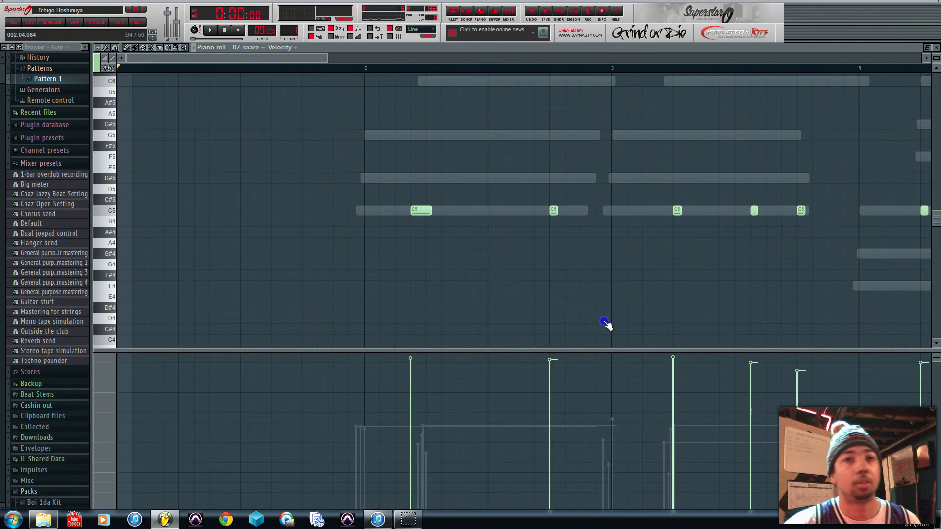
{"action": "left_click", "coordinate": [607, 318]}
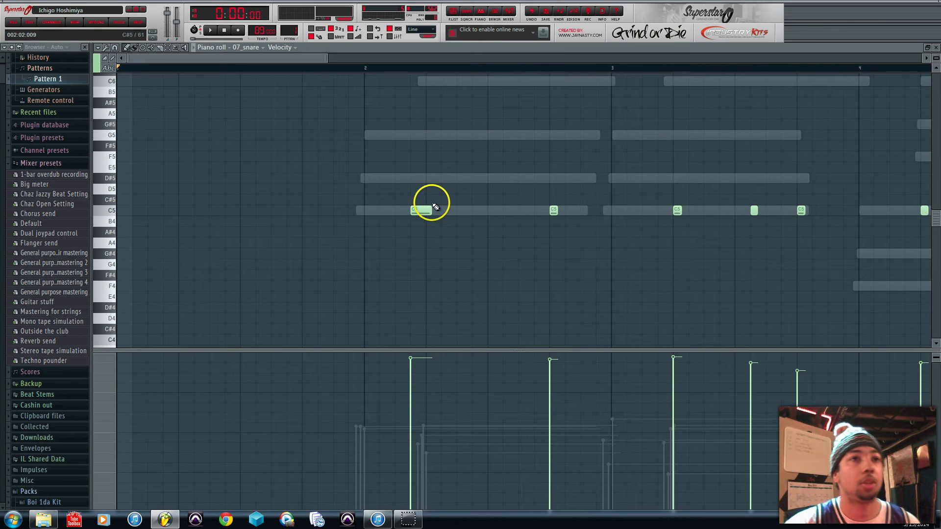
{"action": "right_click", "coordinate": [430, 188]}
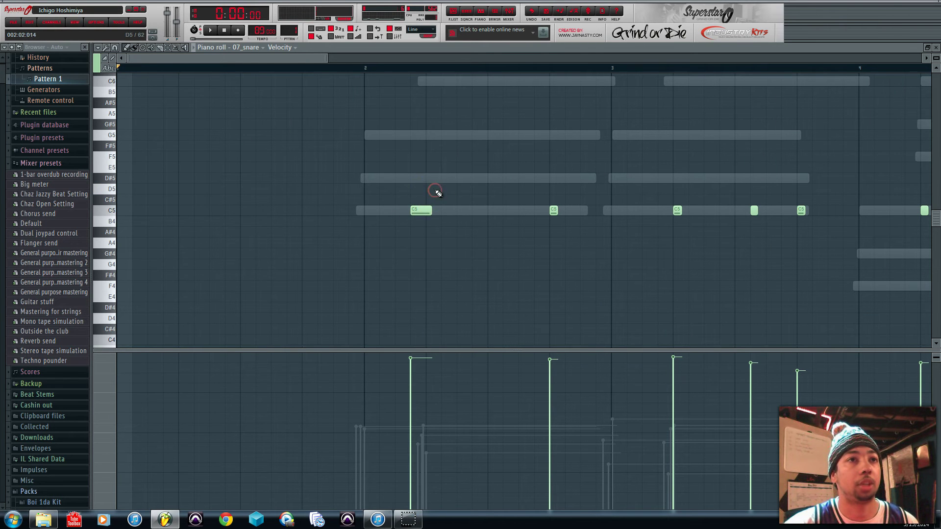
{"action": "left_click_drag", "start_coordinate": [424, 211], "coordinate": [440, 211]}
{"action": "scroll", "coordinate": [524, 237], "scroll_direction": "down", "scroll_amount": 4}
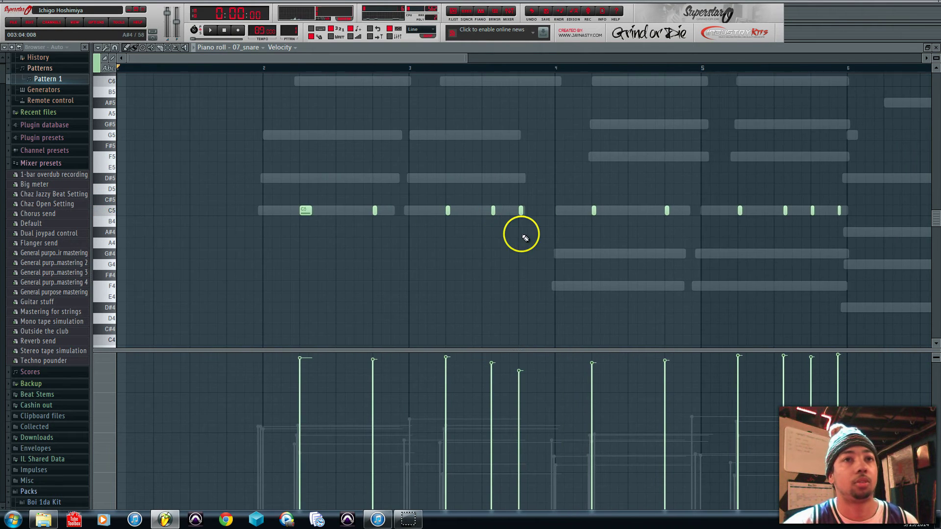
{"action": "scroll", "coordinate": [703, 286], "scroll_direction": "up", "scroll_amount": 3}
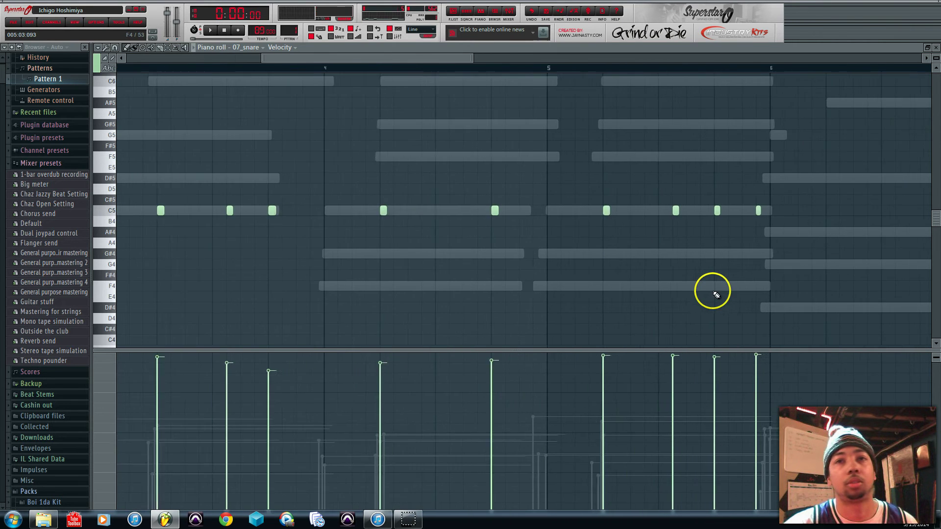
{"action": "scroll", "coordinate": [674, 302], "scroll_direction": "down", "scroll_amount": 2}
- Play the loop to hear the edited snare, then stop
{"action": "key", "text": "space"}
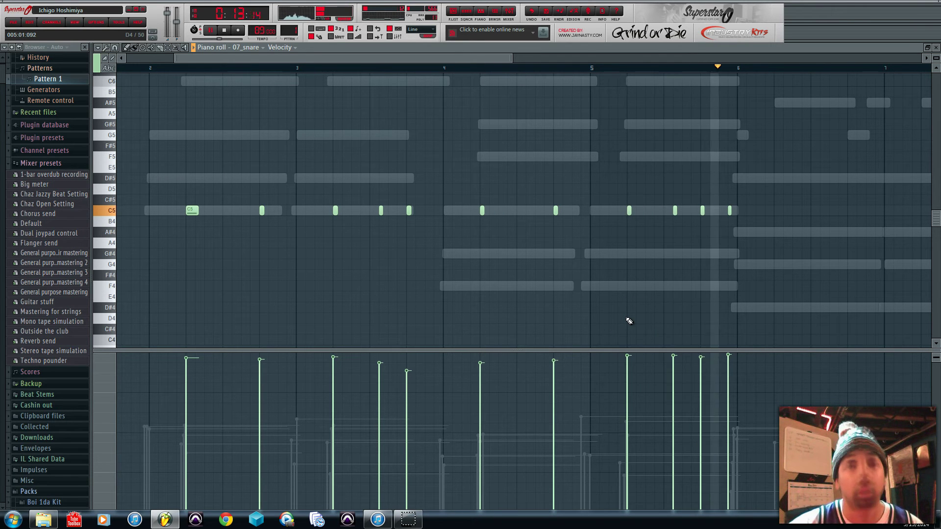
{"action": "right_click", "coordinate": [620, 319]}
{"action": "key", "text": "space"}
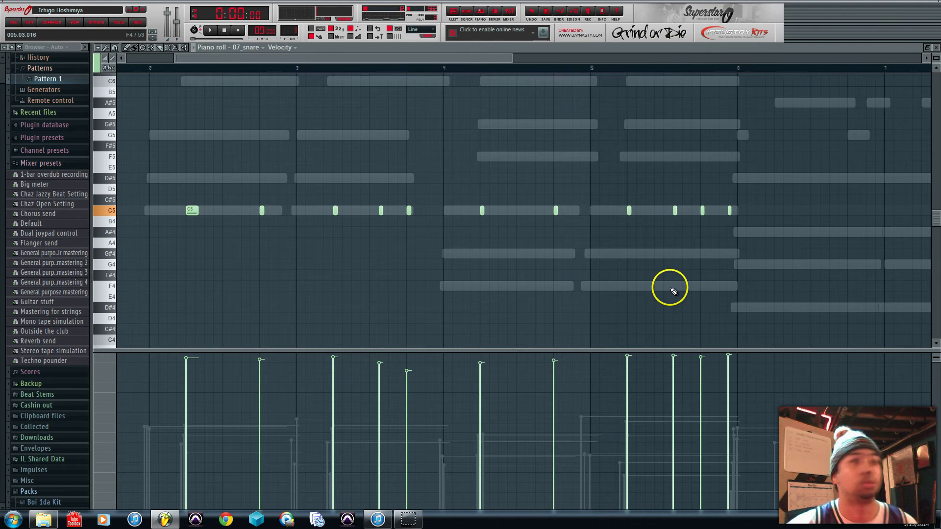
- Duplicate all snare notes right after the originals so the part runs through bar 9
{"action": "key", "text": "ctrl+a"}
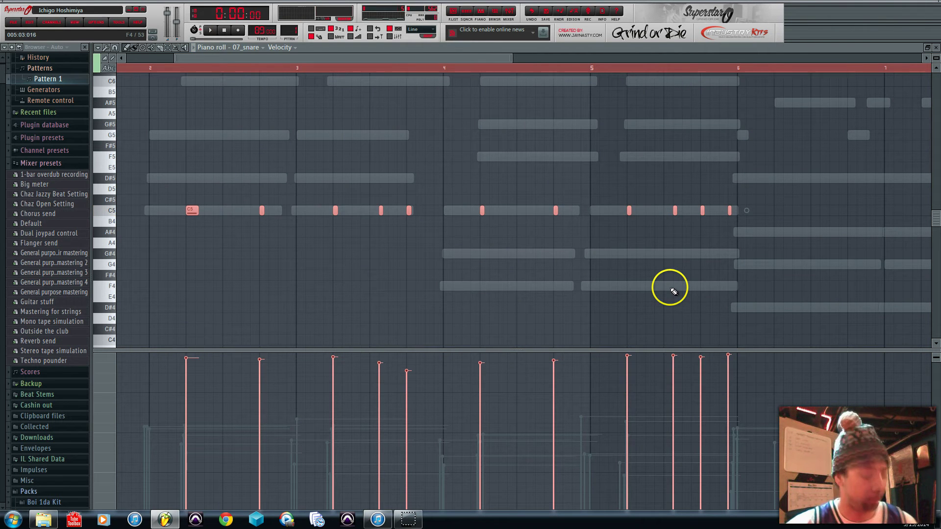
{"action": "left_click_drag", "start_coordinate": [185, 210], "coordinate": [814, 205]}
{"action": "scroll", "coordinate": [710, 212], "scroll_direction": "down", "scroll_amount": 3}
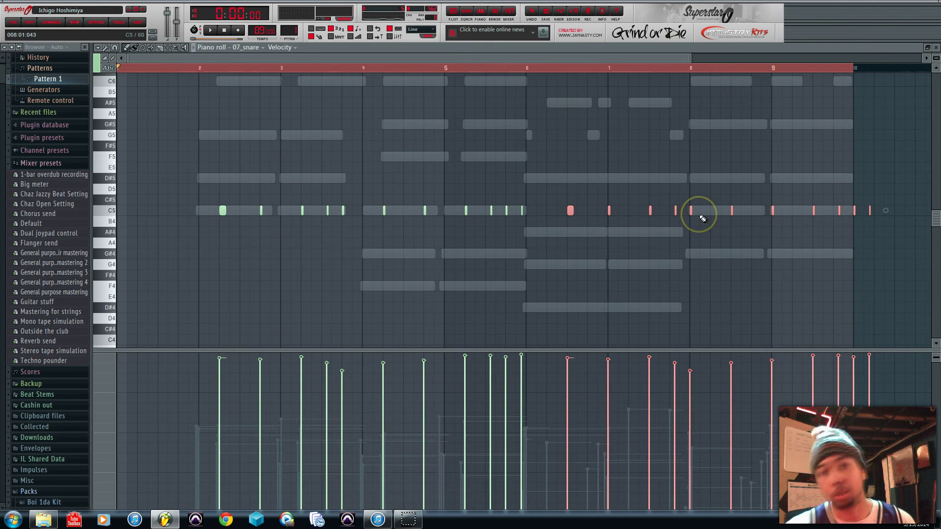
{"action": "scroll", "coordinate": [544, 269], "scroll_direction": "down", "scroll_amount": 2}
- Close the snare editor, select DARKMATTER Kicks, and record a take with a count-in
{"action": "key", "text": "F7"}
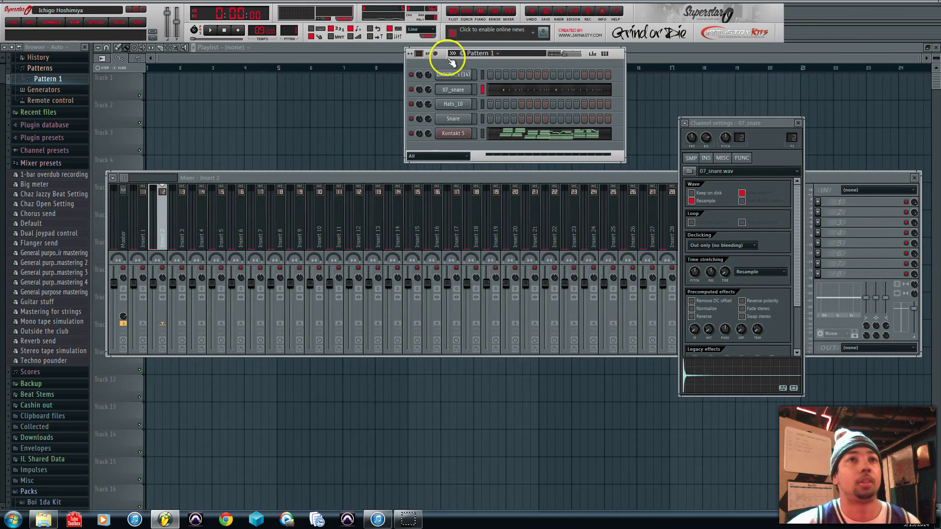
{"action": "left_click", "coordinate": [451, 75]}
{"action": "key", "text": "r"}
{"action": "key", "text": "space"}
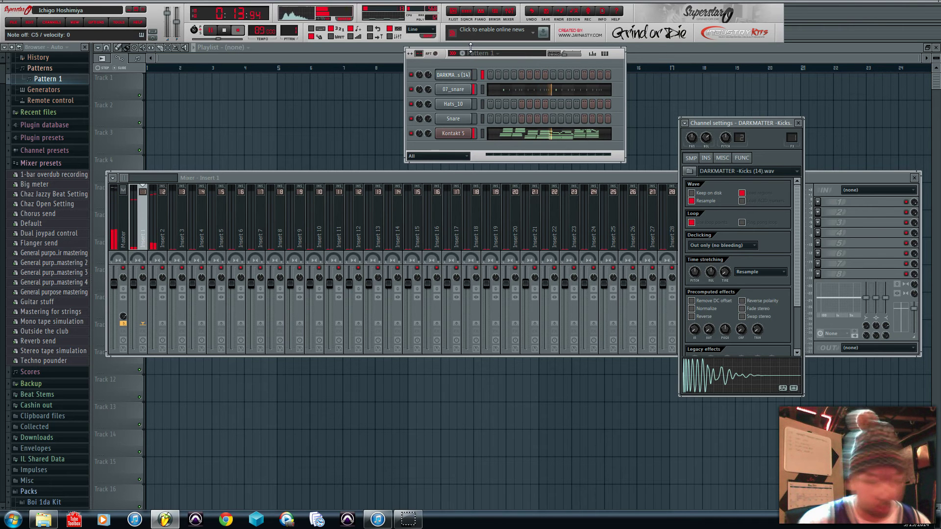
- Stop, undo the recorded take, and play the pattern again from the start
{"action": "key", "text": "space"}
{"action": "key", "text": "ctrl+z"}
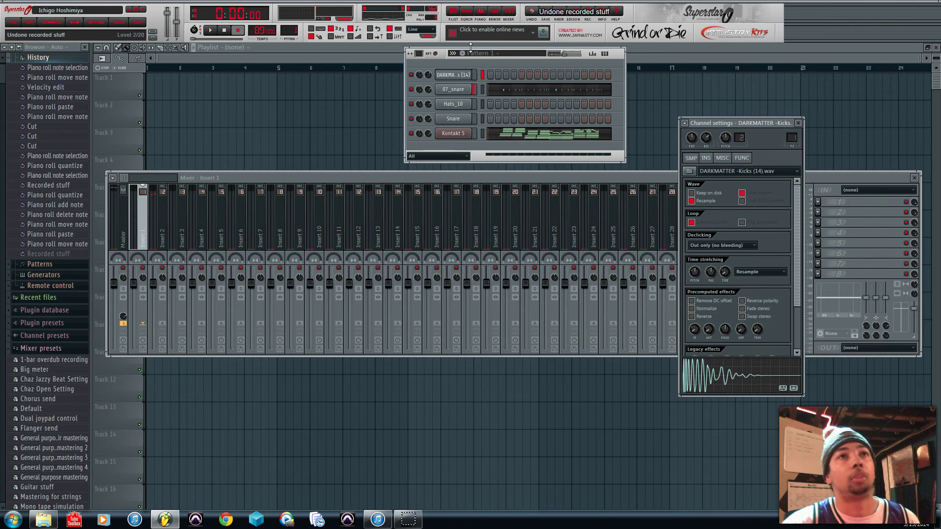
{"action": "key", "text": "space"}
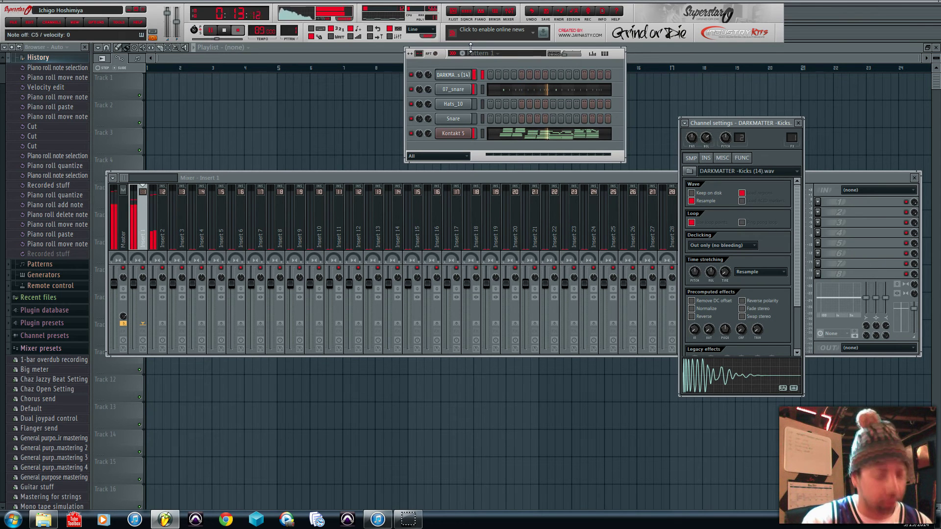
- Select all DARKMATTER Kicks notes in the piano roll and quantize them to the grid
{"action": "key", "text": "space"}
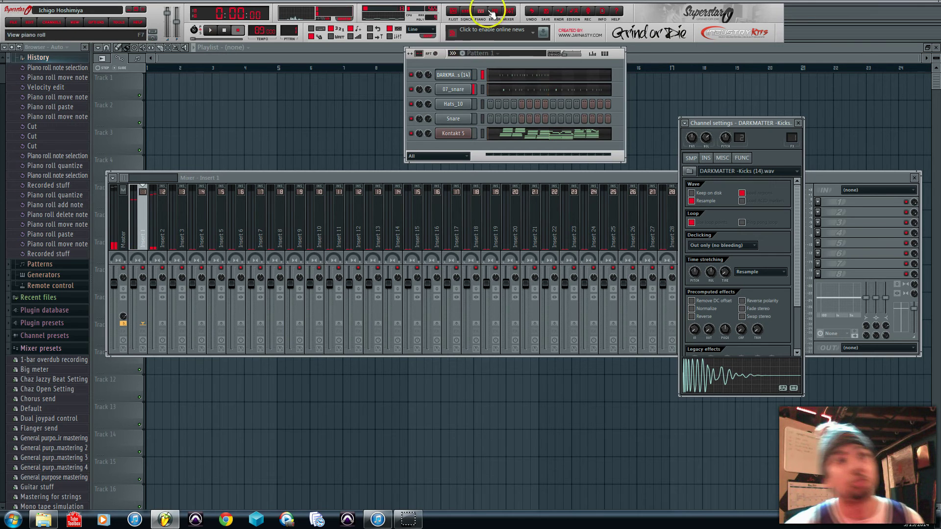
{"action": "left_click", "coordinate": [540, 80]}
{"action": "key", "text": "ctrl+a"}
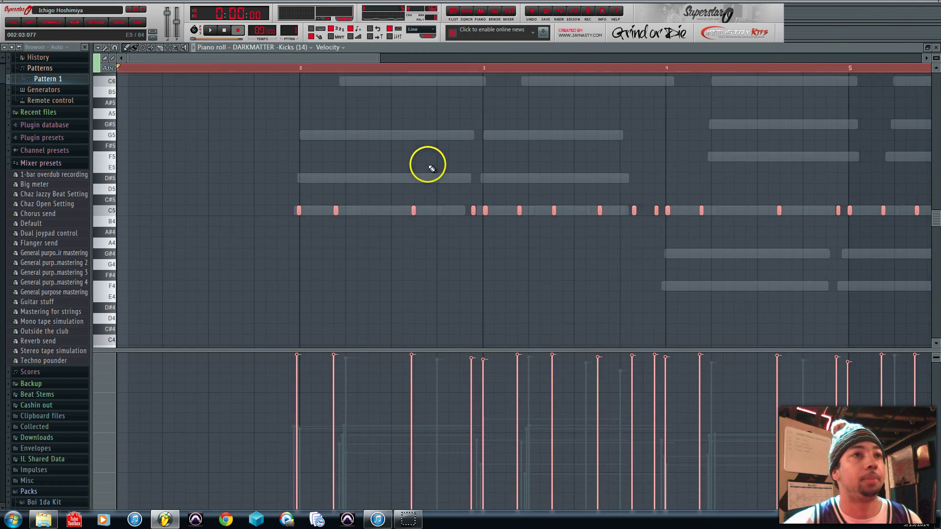
{"action": "key", "text": "alt+q"}
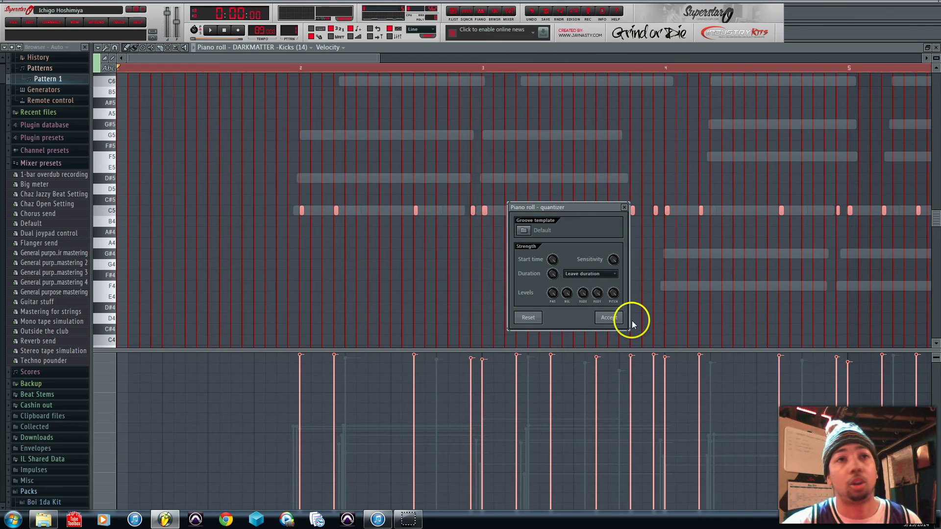
{"action": "left_click", "coordinate": [552, 258]}
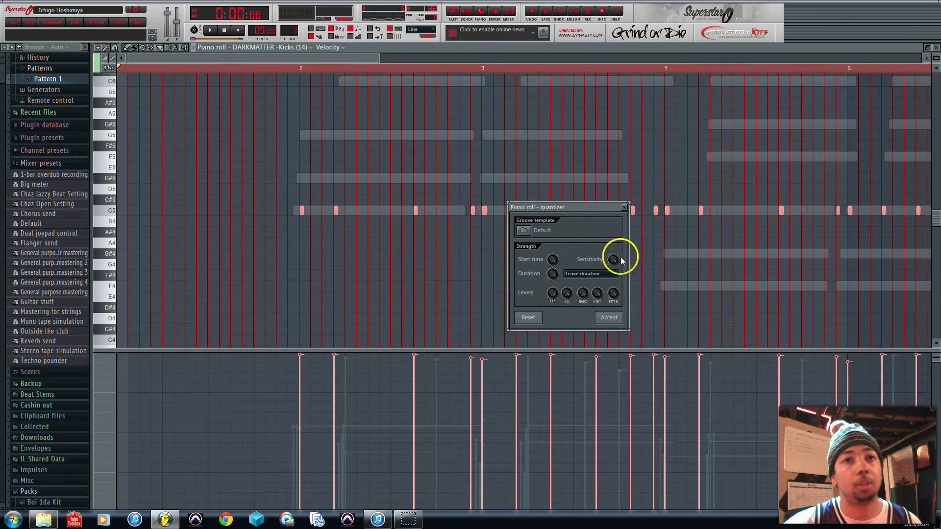
{"action": "left_click", "coordinate": [616, 318]}
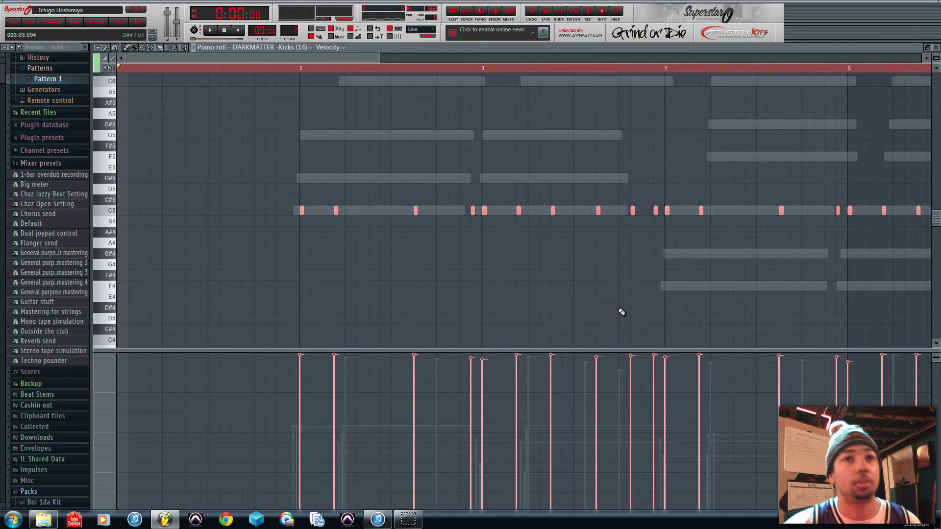
{"action": "scroll", "coordinate": [621, 312], "scroll_direction": "down", "scroll_amount": 3}
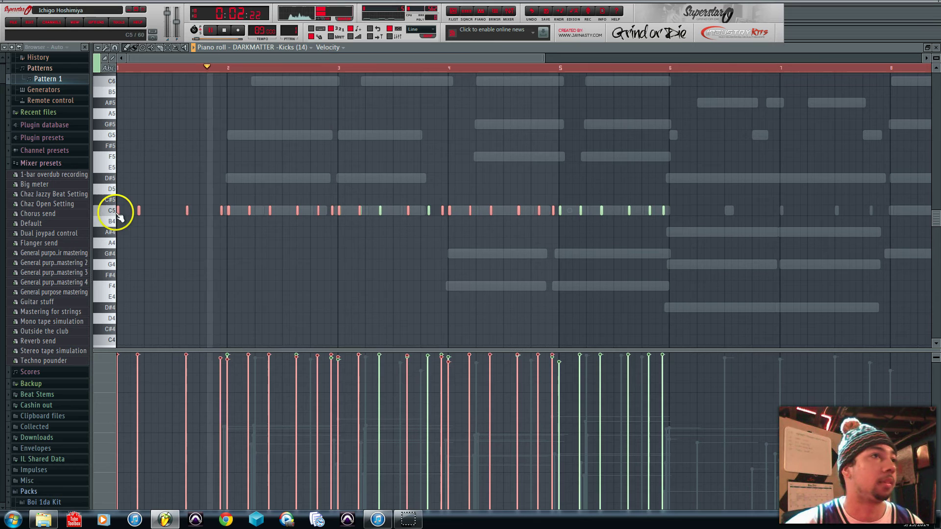
- Drag the selected kick notes later so they begin at bar 6
{"action": "left_click_drag", "start_coordinate": [119, 215], "coordinate": [669, 211]}
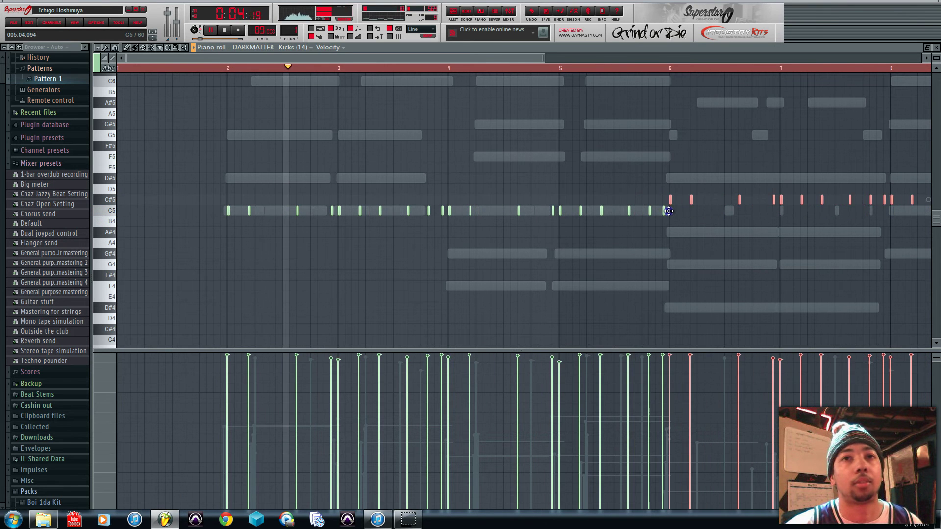
{"action": "scroll", "coordinate": [545, 211], "scroll_direction": "down", "scroll_amount": 1}
{"action": "scroll", "coordinate": [534, 231], "scroll_direction": "up", "scroll_amount": 1}
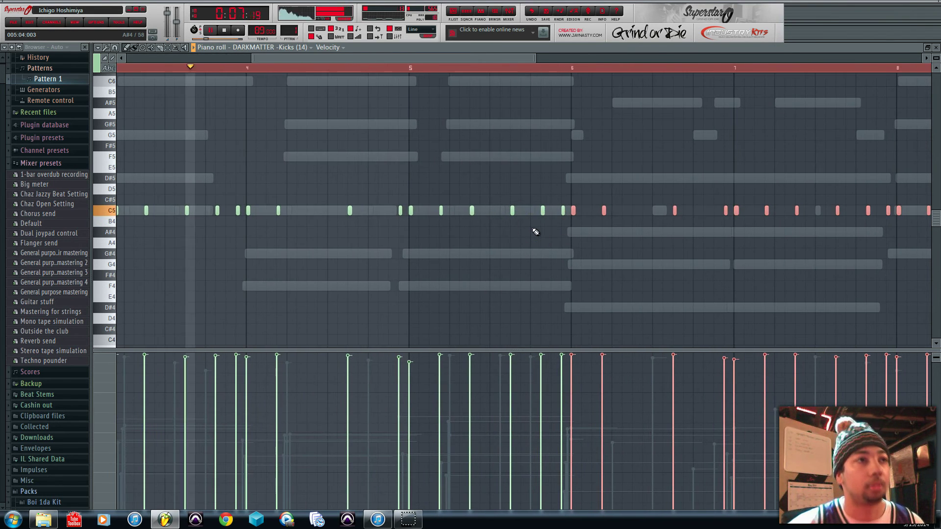
{"action": "scroll", "coordinate": [534, 234], "scroll_direction": "up", "scroll_amount": 1}
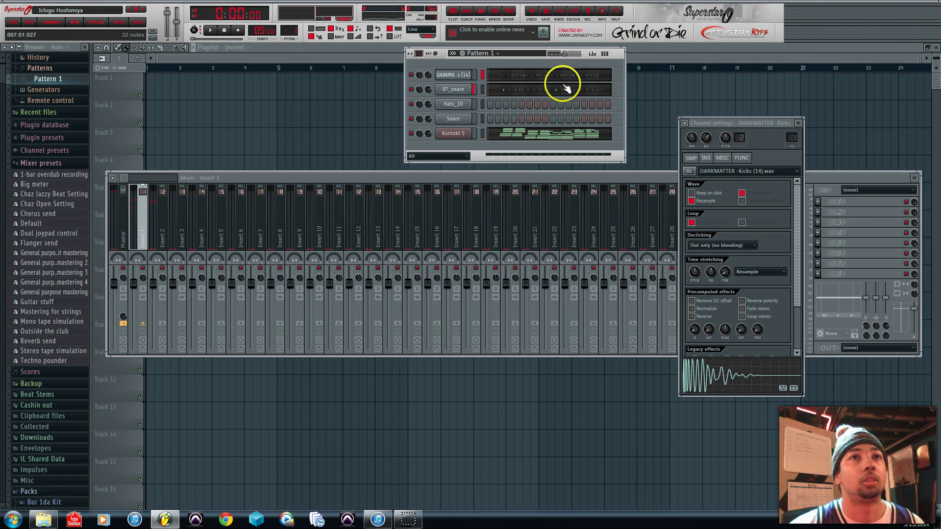
- Select the later C5 notes in the 07_snare piano roll, shift them earlier, and close the editor
{"action": "left_click", "coordinate": [563, 88]}
{"action": "scroll", "coordinate": [568, 161], "scroll_direction": "down", "scroll_amount": 6}
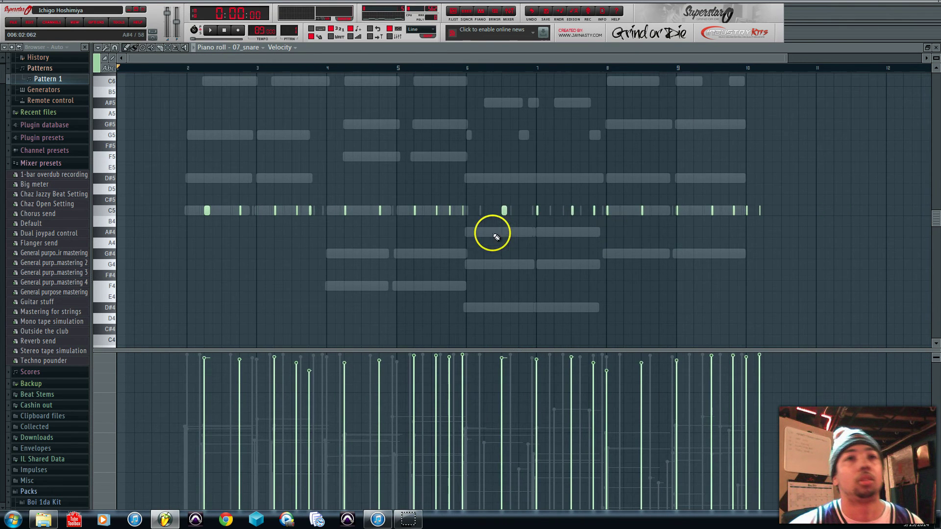
{"action": "left_click_drag", "start_coordinate": [491, 230], "coordinate": [779, 182]}
{"action": "scroll", "coordinate": [516, 231], "scroll_direction": "up", "scroll_amount": 3}
{"action": "scroll", "coordinate": [505, 229], "scroll_direction": "down", "scroll_amount": 3}
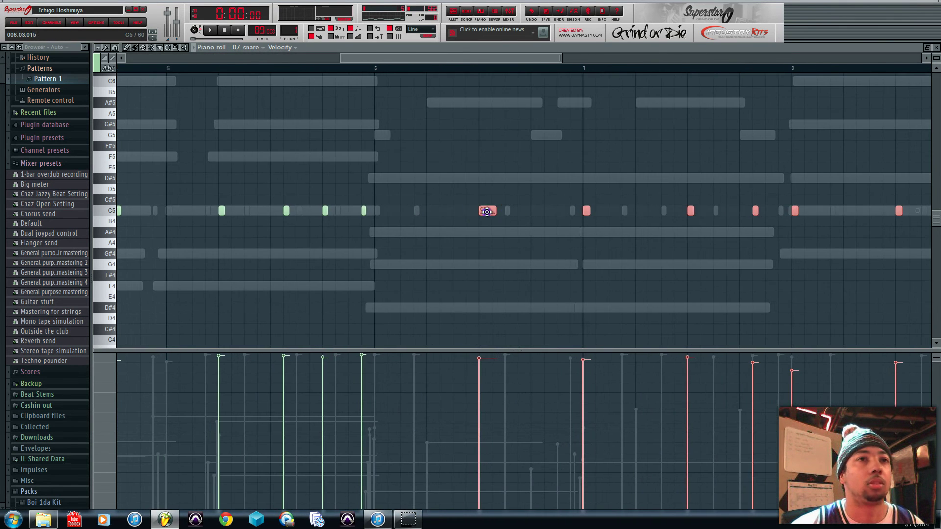
{"action": "key", "text": "shift+Left"}
{"action": "key", "text": "shift+Left"}
{"action": "key", "text": "shift+Left"}
{"action": "key", "text": "shift+Left"}
{"action": "key", "text": "F7"}
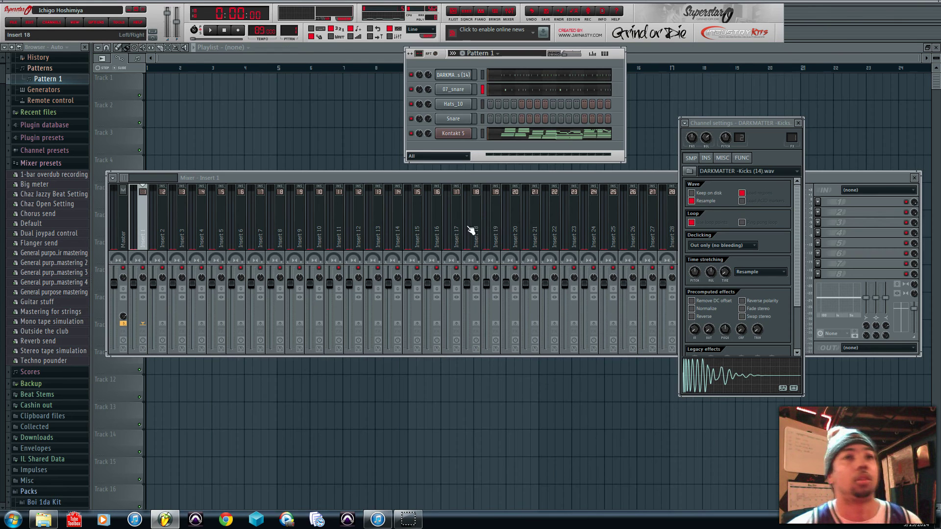
- Record a live hi-hat pass with count-in on the Hats_10 channel, then stop recording
{"action": "left_click", "coordinate": [455, 104]}
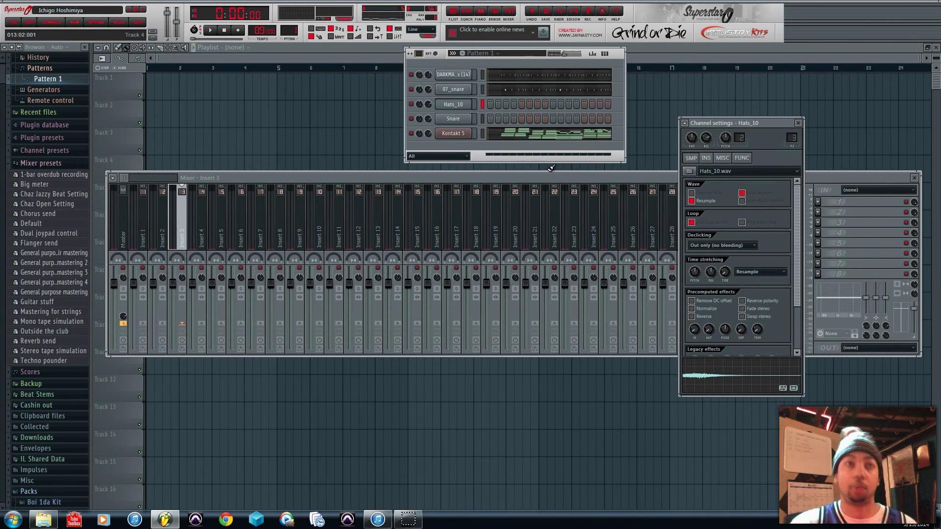
{"action": "key", "text": "space"}
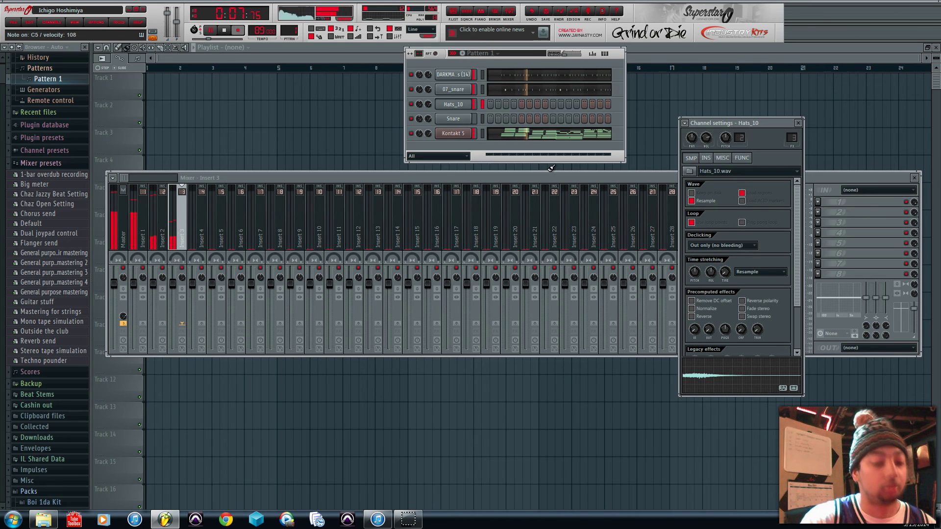
{"action": "key", "text": "space"}
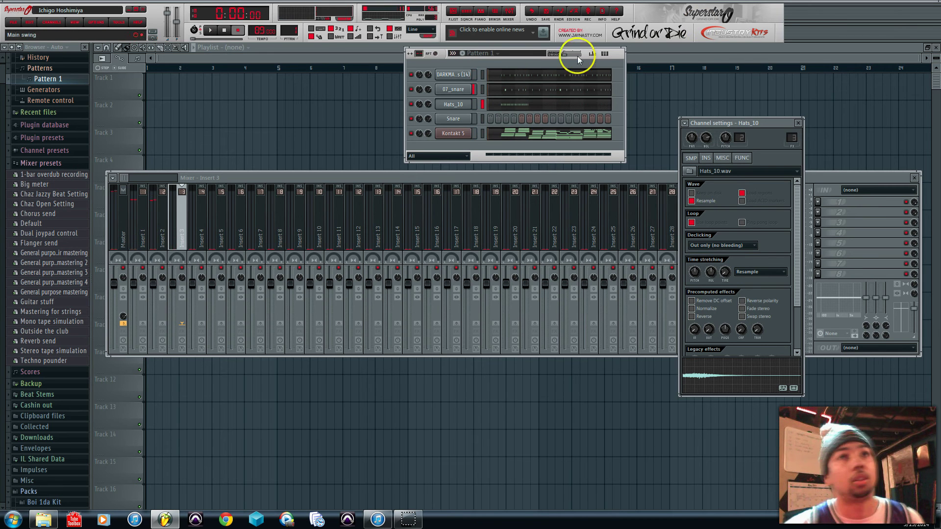
- Quantize all the recorded Hats_10 hi-hat notes to the grid with Alt+Q
{"action": "left_click", "coordinate": [544, 108]}
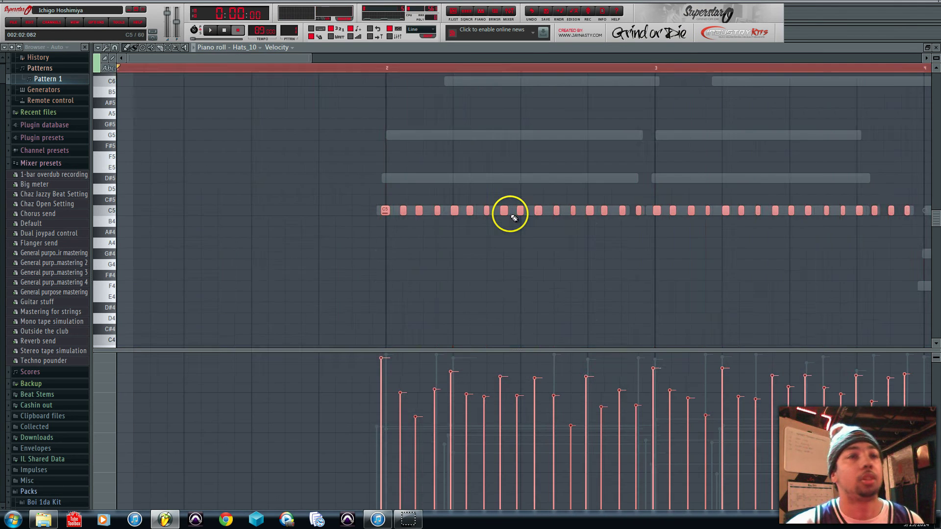
{"action": "key", "text": "alt+q"}
{"action": "left_click", "coordinate": [608, 317]}
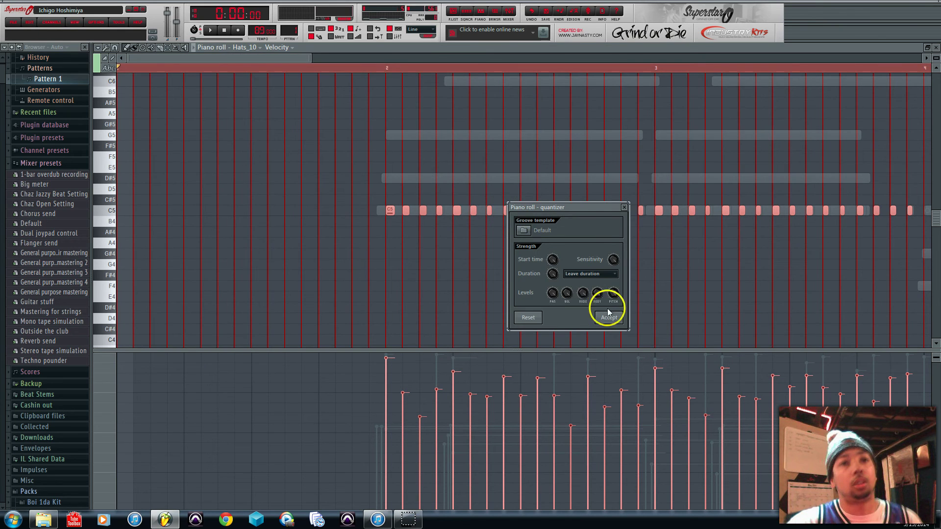
{"action": "scroll", "coordinate": [612, 303], "scroll_direction": "down", "scroll_amount": 3}
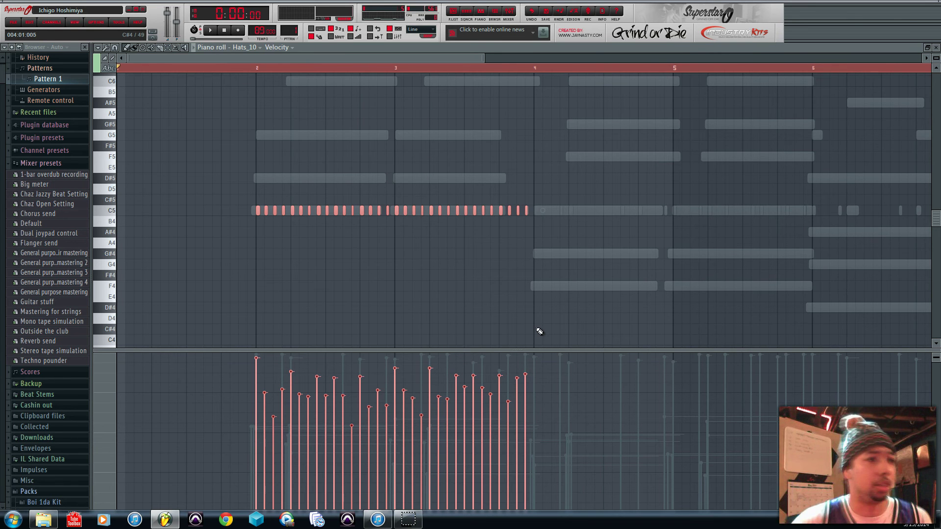
{"action": "left_click", "coordinate": [585, 295]}
{"action": "key", "text": "space"}
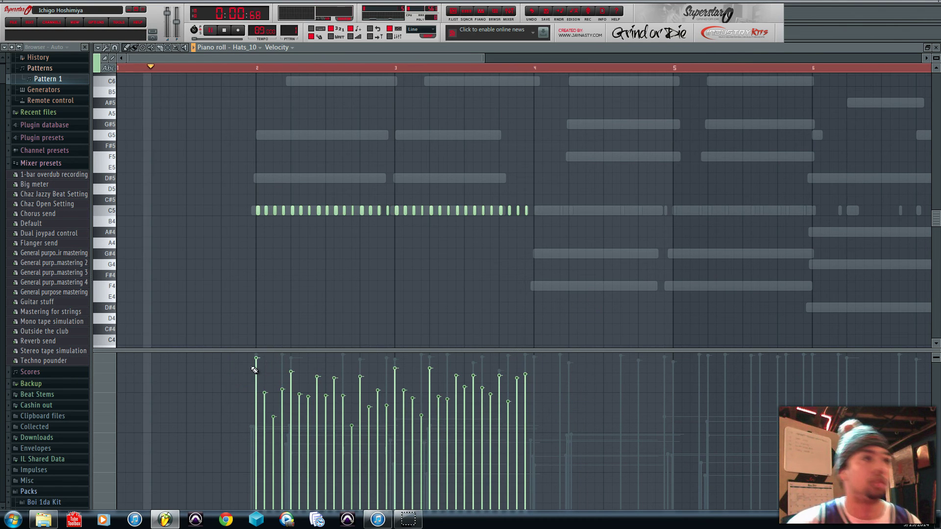
{"action": "key", "text": "space"}
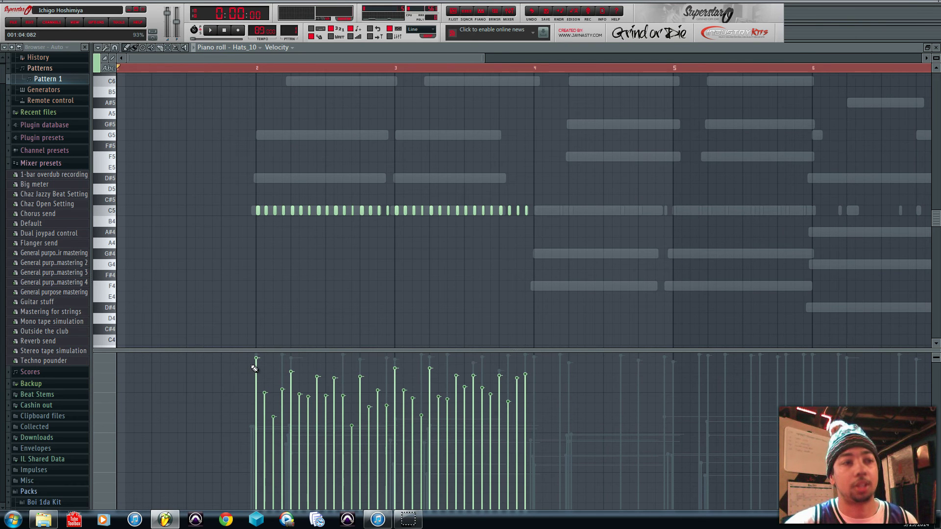
{"action": "key", "text": "space"}
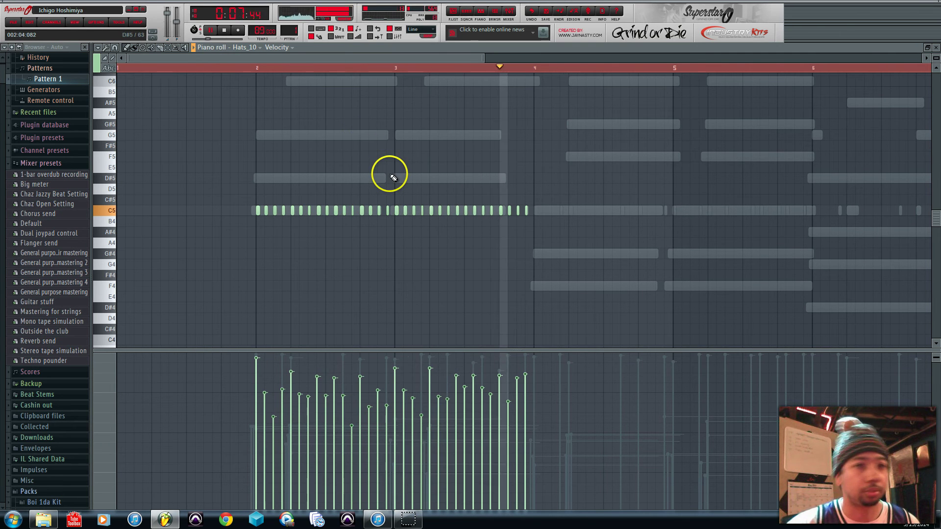
{"action": "key", "text": "space"}
- Lower one hi-hat note's velocity and play the drum loop back to check it
{"action": "scroll", "coordinate": [230, 437], "scroll_direction": "up", "scroll_amount": 5}
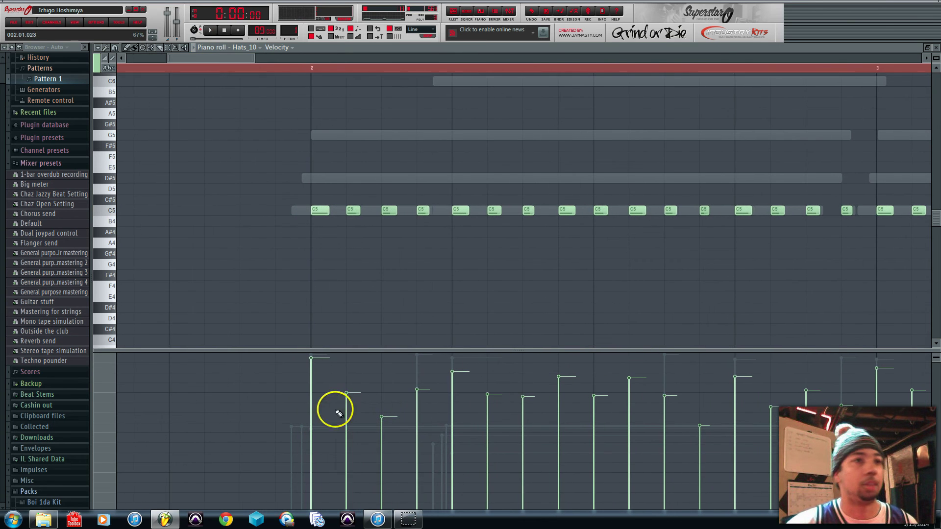
{"action": "scroll", "coordinate": [352, 459], "scroll_direction": "down", "scroll_amount": 3}
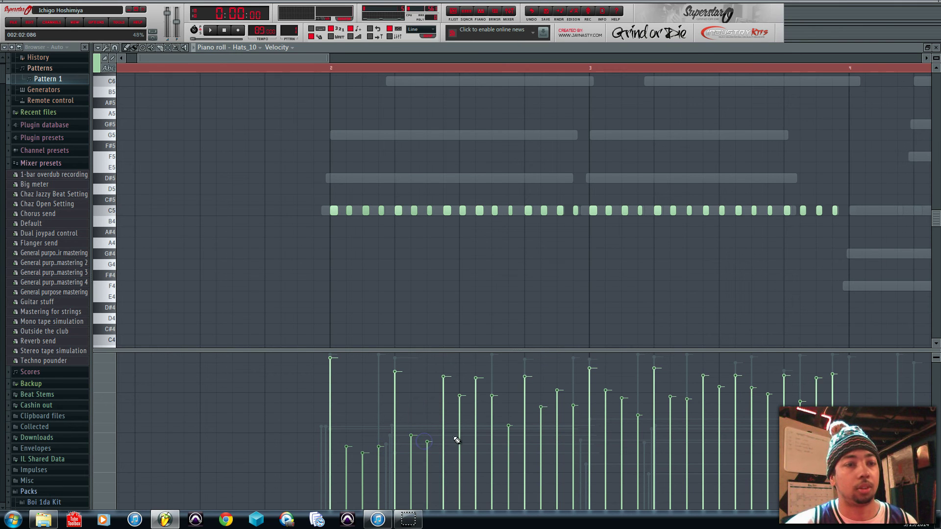
{"action": "left_click_drag", "start_coordinate": [464, 444], "coordinate": [542, 435]}
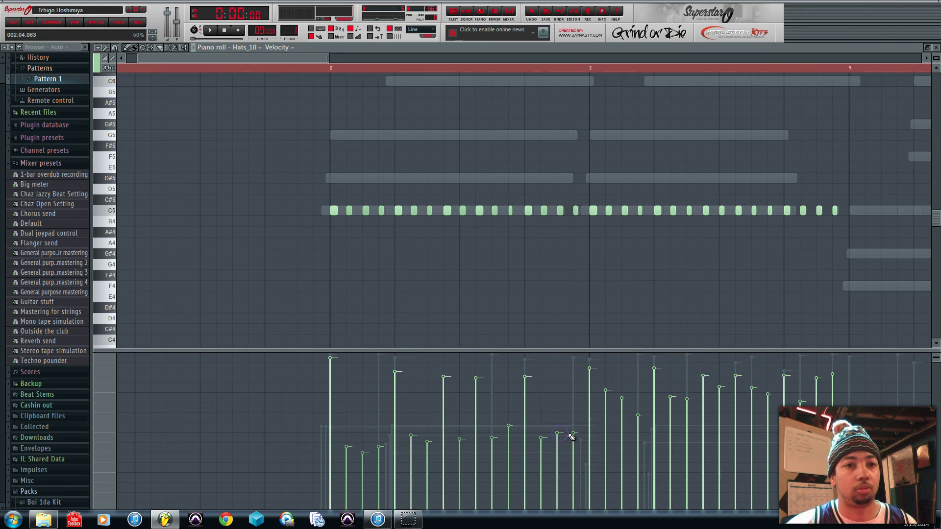
{"action": "key", "text": "space"}
{"action": "scroll", "coordinate": [418, 426], "scroll_direction": "down", "scroll_amount": 3}
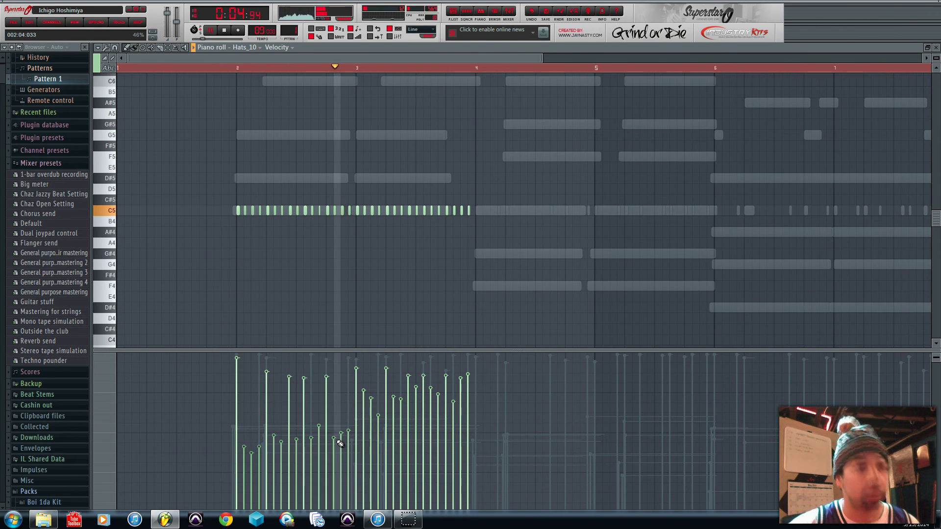
{"action": "key", "text": "space"}
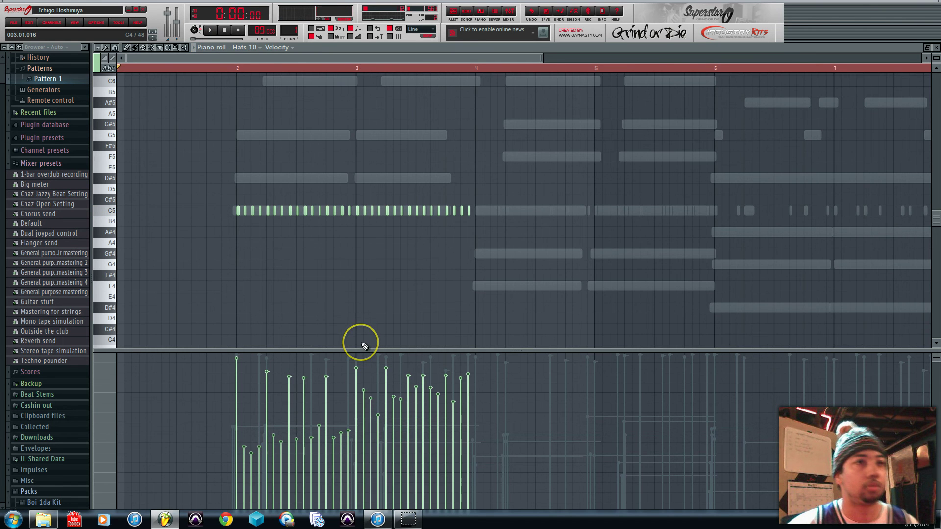
- Erase the hi-hats between bars 3 and 4 and copy the run forward through bar 9
{"action": "scroll", "coordinate": [359, 343], "scroll_direction": "up", "scroll_amount": 3}
{"action": "mouse_move", "coordinate": [398, 210]}
{"action": "left_mouse_down"}
{"action": "mouse_move", "coordinate": [240, 211]}
{"action": "mouse_move", "coordinate": [175, 198]}
{"action": "mouse_move", "coordinate": [179, 210]}
{"action": "mouse_move", "coordinate": [165, 211]}
{"action": "mouse_move", "coordinate": [308, 209]}
{"action": "mouse_move", "coordinate": [174, 189]}
{"action": "mouse_move", "coordinate": [168, 213]}
{"action": "mouse_move", "coordinate": [153, 215]}
{"action": "mouse_move", "coordinate": [405, 215]}
{"action": "mouse_move", "coordinate": [341, 212]}
{"action": "left_mouse_up"}
{"action": "scroll", "coordinate": [239, 211], "scroll_direction": "down", "scroll_amount": 3}
{"action": "left_click_drag", "start_coordinate": [464, 233], "coordinate": [459, 208]}
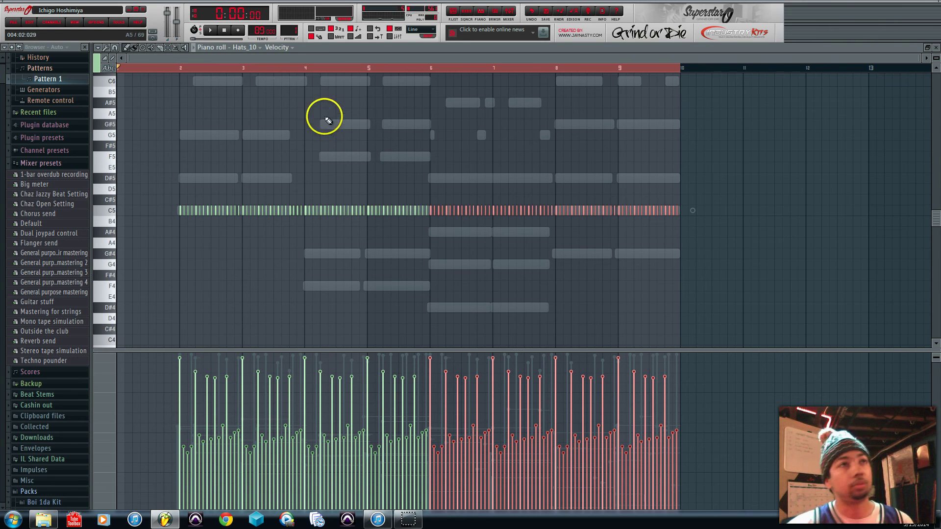
- Deselect the hi-hats and vary individual hit velocities across bars 2–6
{"action": "left_click", "coordinate": [154, 72]}
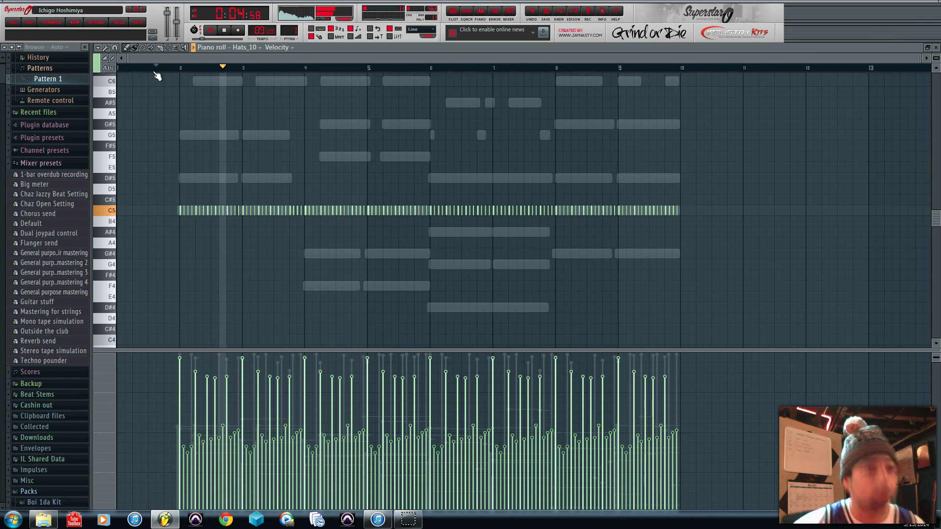
{"action": "left_click", "coordinate": [242, 362]}
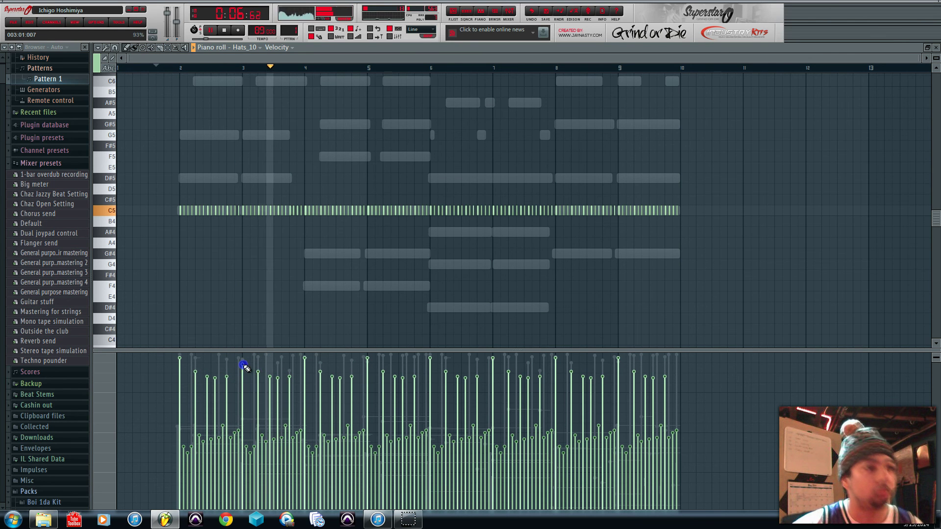
{"action": "left_click", "coordinate": [301, 362]}
{"action": "left_click", "coordinate": [301, 377]}
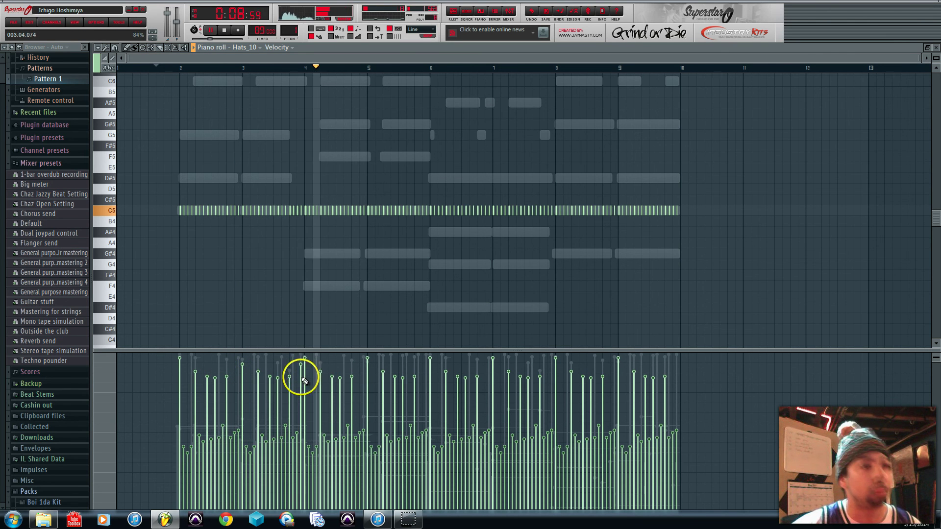
{"action": "left_click", "coordinate": [305, 362]}
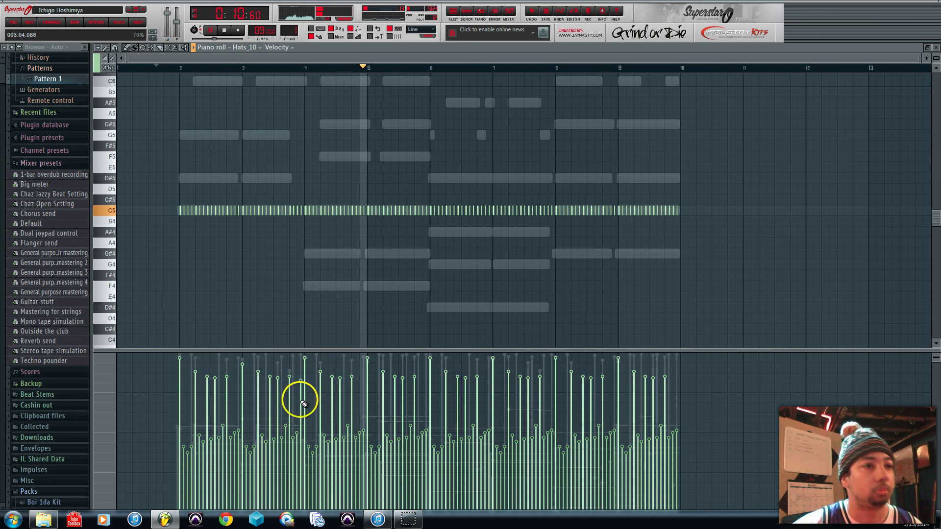
{"action": "left_click", "coordinate": [300, 421]}
{"action": "left_click", "coordinate": [346, 367]}
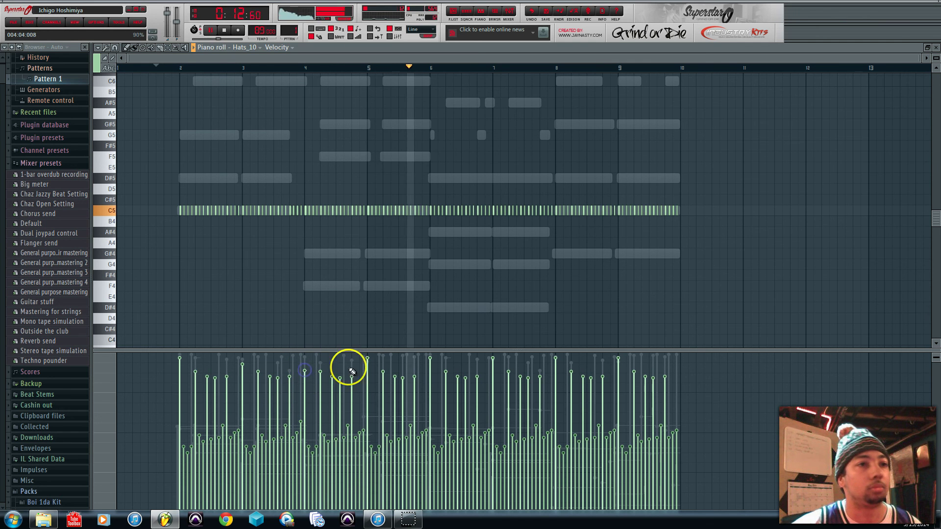
{"action": "left_click", "coordinate": [364, 365]}
{"action": "left_click", "coordinate": [363, 385]}
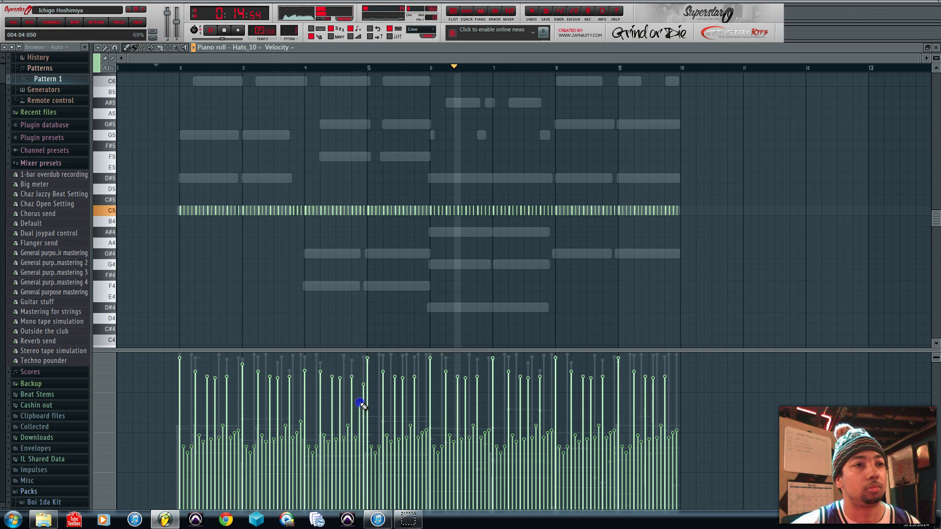
{"action": "left_click", "coordinate": [360, 431]}
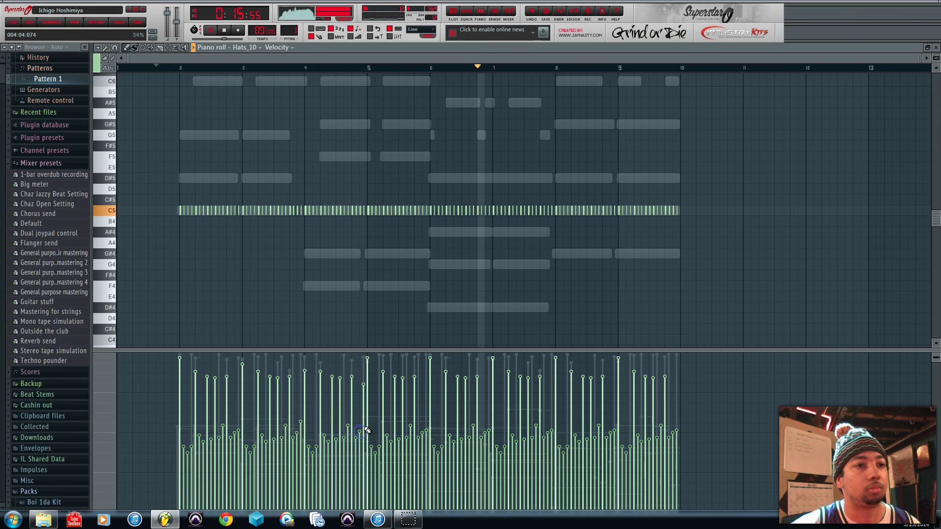
{"action": "left_click", "coordinate": [368, 367]}
- Vary the hi-hat velocities in bars 7–10, raising several around bar 8 and dropping one low
{"action": "left_click", "coordinate": [429, 367]}
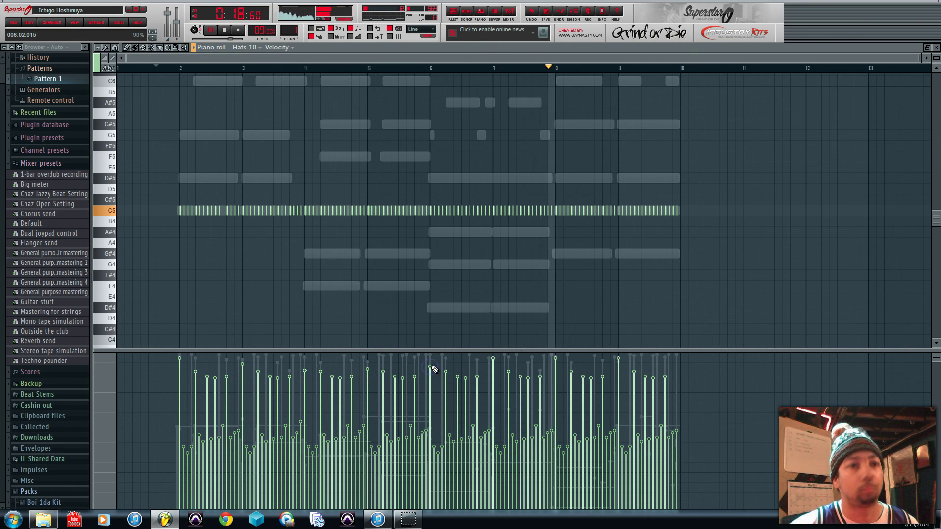
{"action": "left_click", "coordinate": [492, 373]}
{"action": "left_click", "coordinate": [554, 374]}
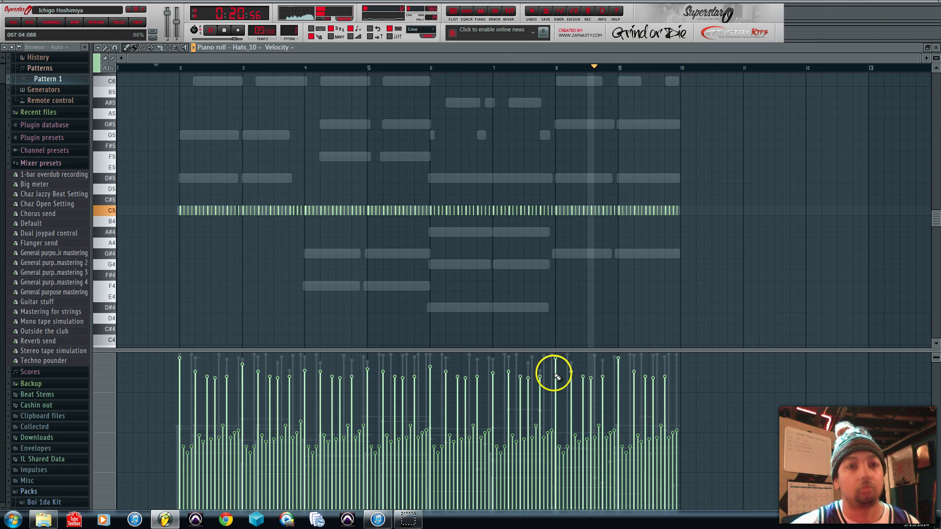
{"action": "left_click", "coordinate": [608, 373]}
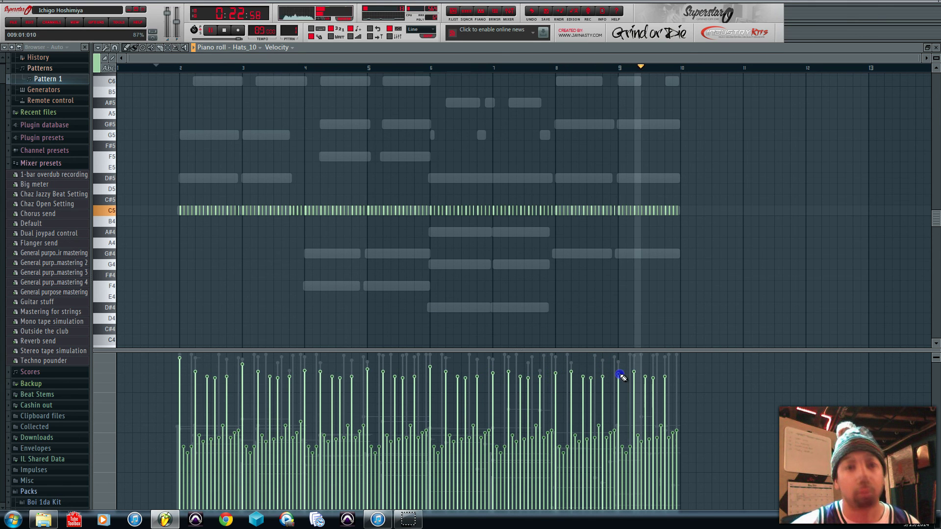
{"action": "left_click", "coordinate": [619, 370]}
{"action": "left_click", "coordinate": [618, 362]}
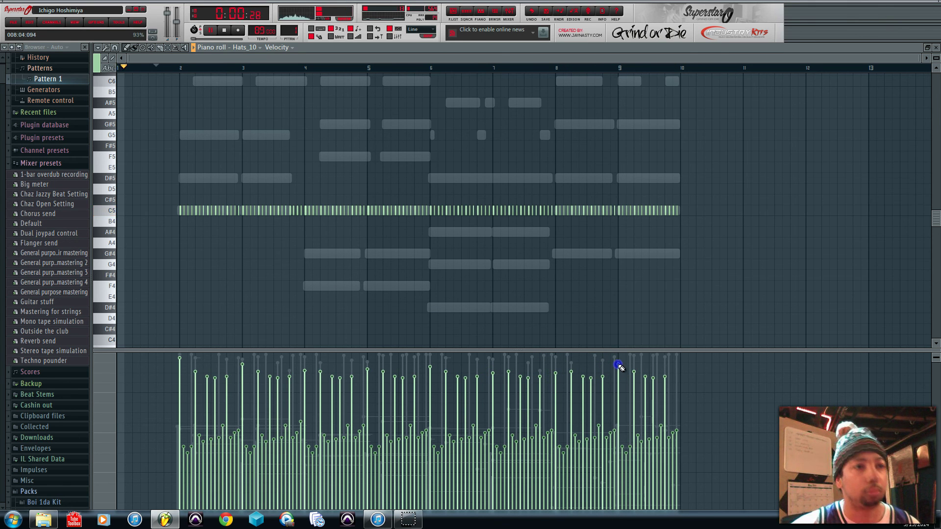
{"action": "left_click", "coordinate": [571, 365]}
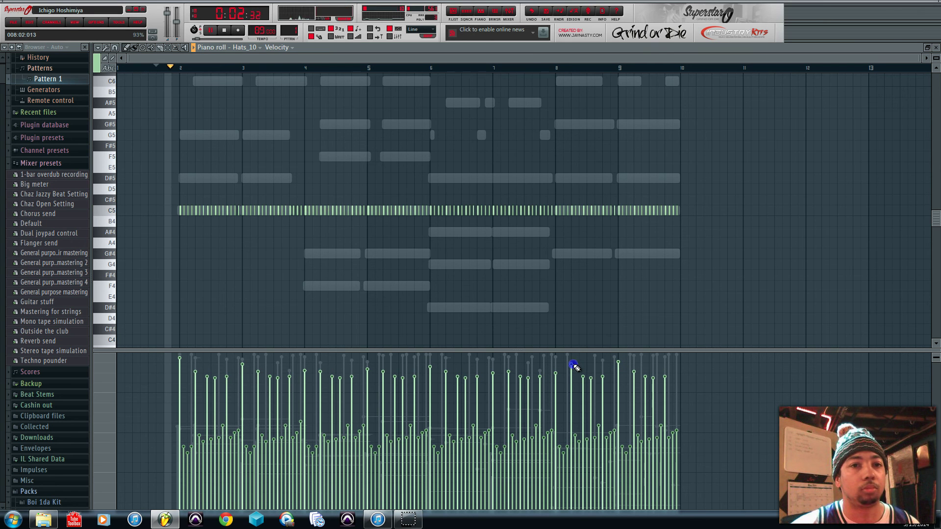
{"action": "left_click", "coordinate": [559, 373]}
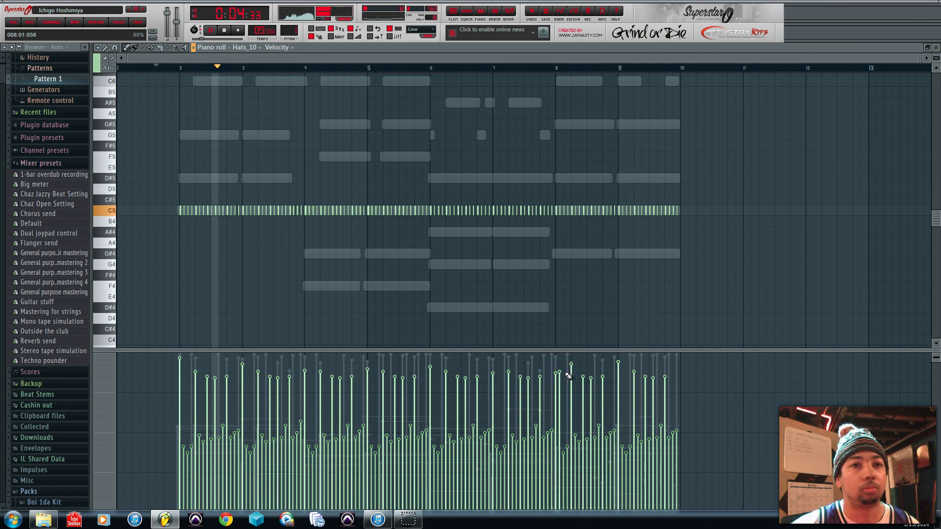
{"action": "left_click_drag", "start_coordinate": [553, 377], "coordinate": [557, 415]}
{"action": "left_click", "coordinate": [341, 254]}
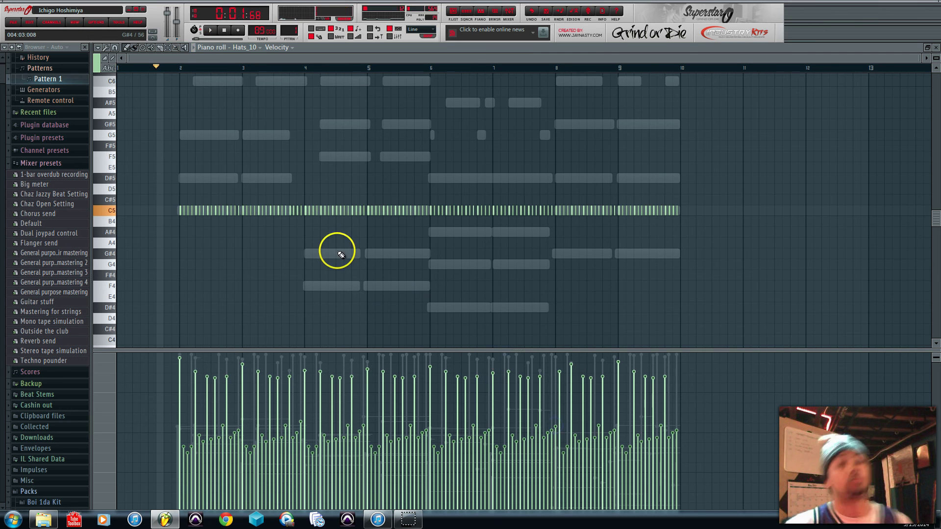
- Shift all C5 hi-hats a few ticks later to 002:01:004 and play the loop
{"action": "left_click_drag", "start_coordinate": [761, 273], "coordinate": [165, 157]}
{"action": "scroll", "coordinate": [139, 186], "scroll_direction": "up", "scroll_amount": 2}
{"action": "scroll", "coordinate": [337, 283], "scroll_direction": "up", "scroll_amount": 5}
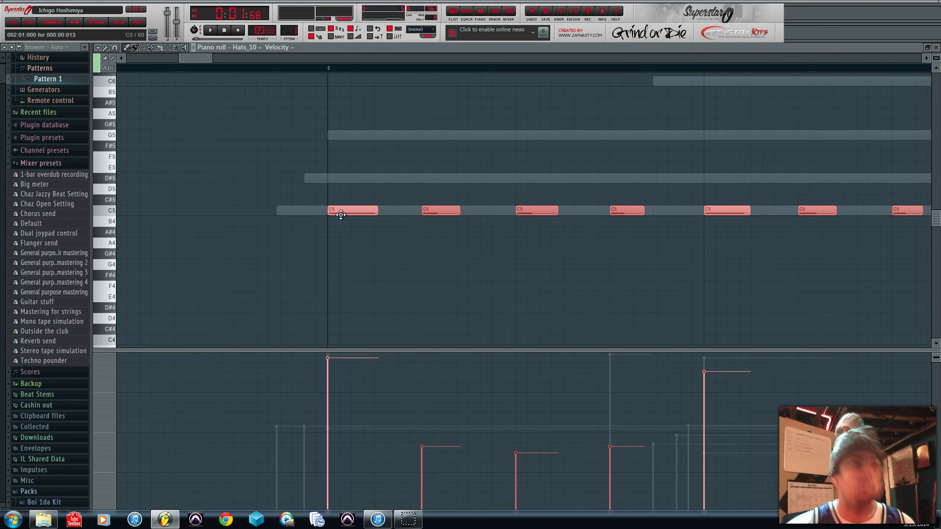
{"action": "left_click_drag", "start_coordinate": [338, 209], "coordinate": [346, 211]}
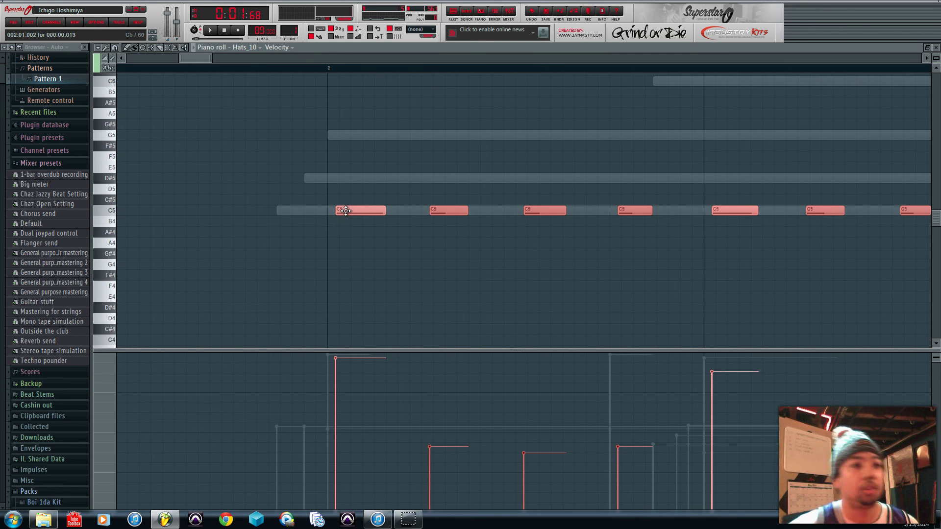
{"action": "scroll", "coordinate": [345, 211], "scroll_direction": "down", "scroll_amount": 6}
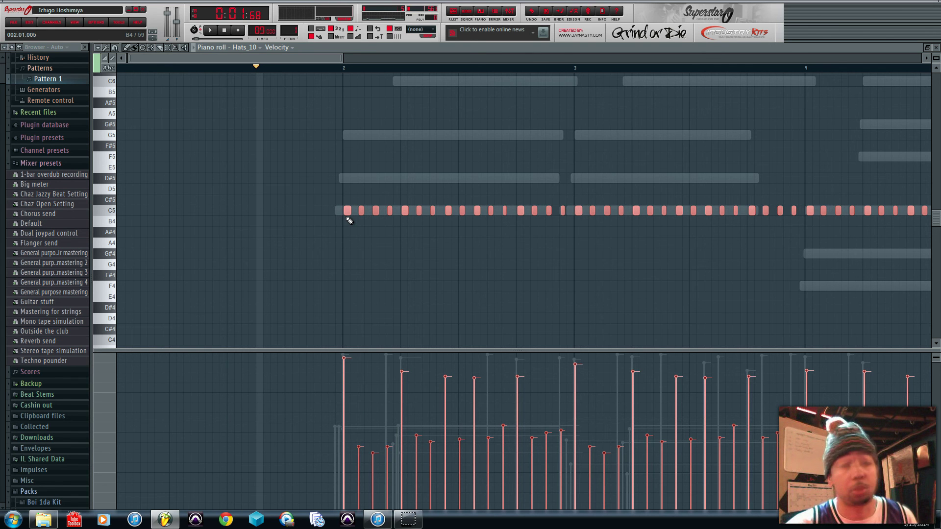
{"action": "scroll", "coordinate": [345, 223], "scroll_direction": "down", "scroll_amount": 3}
{"action": "key", "text": "space"}
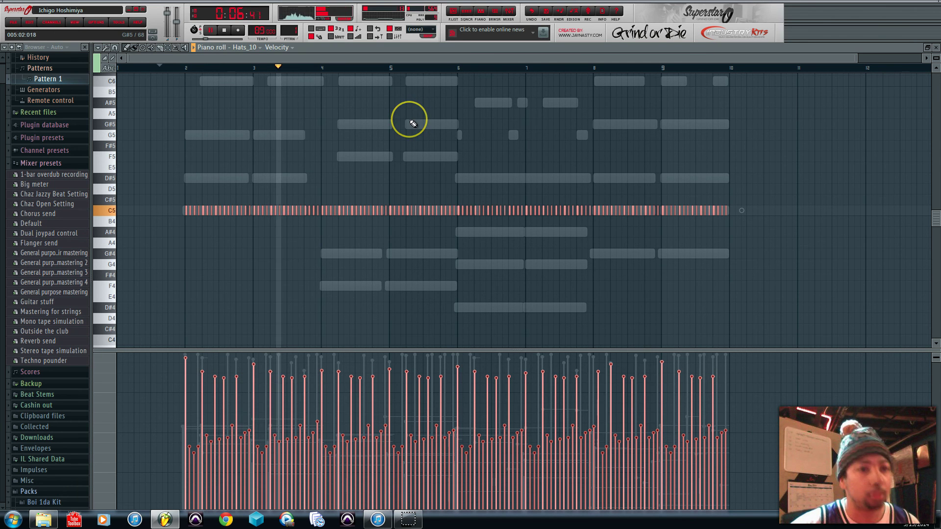
- Stop playback, undo the hi-hat nudge, and return to the playlist view
{"action": "key", "text": "space"}
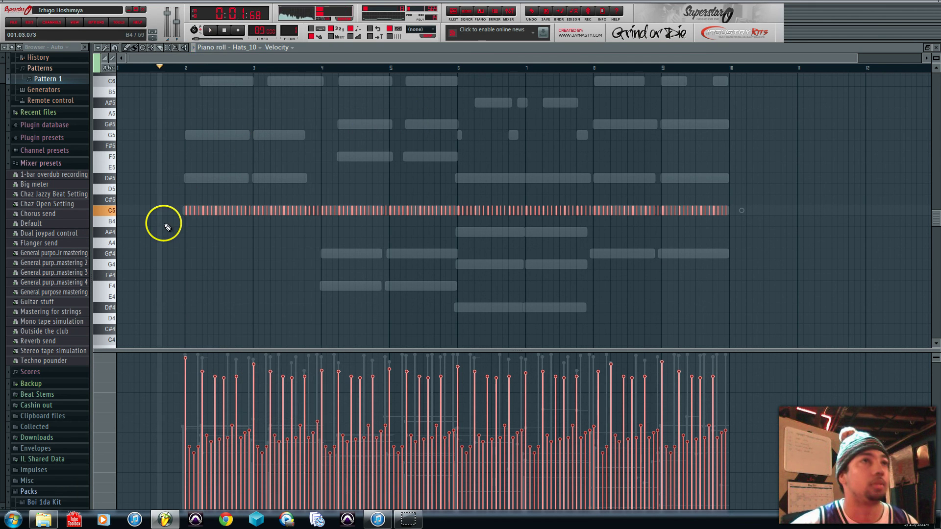
{"action": "key", "text": "ctrl+z"}
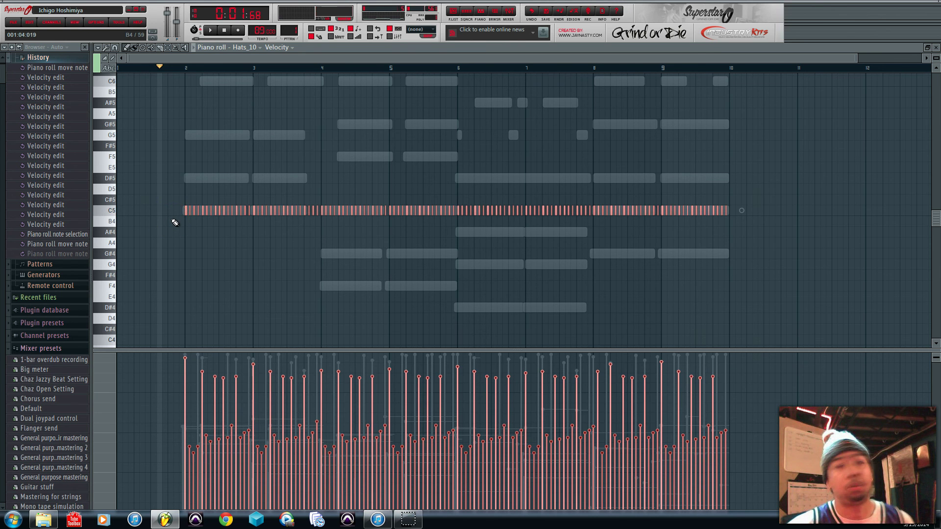
{"action": "key", "text": "F5"}
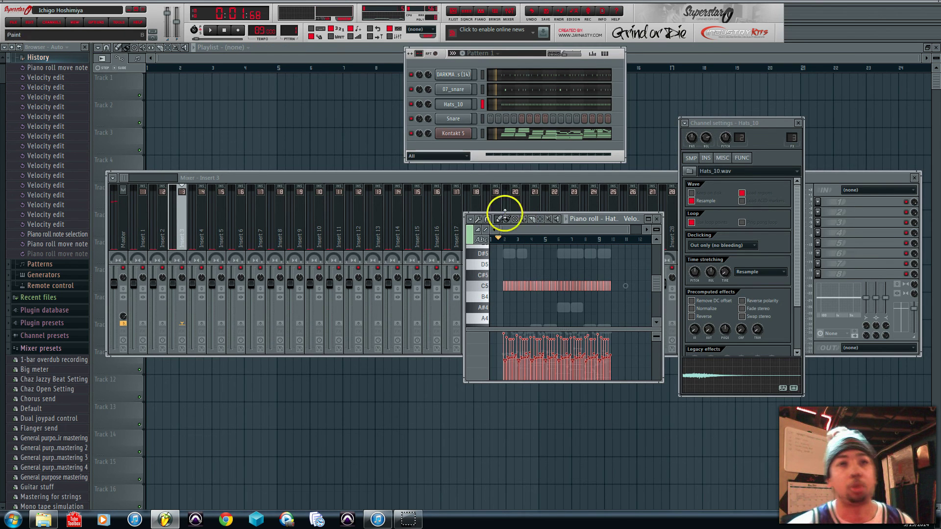